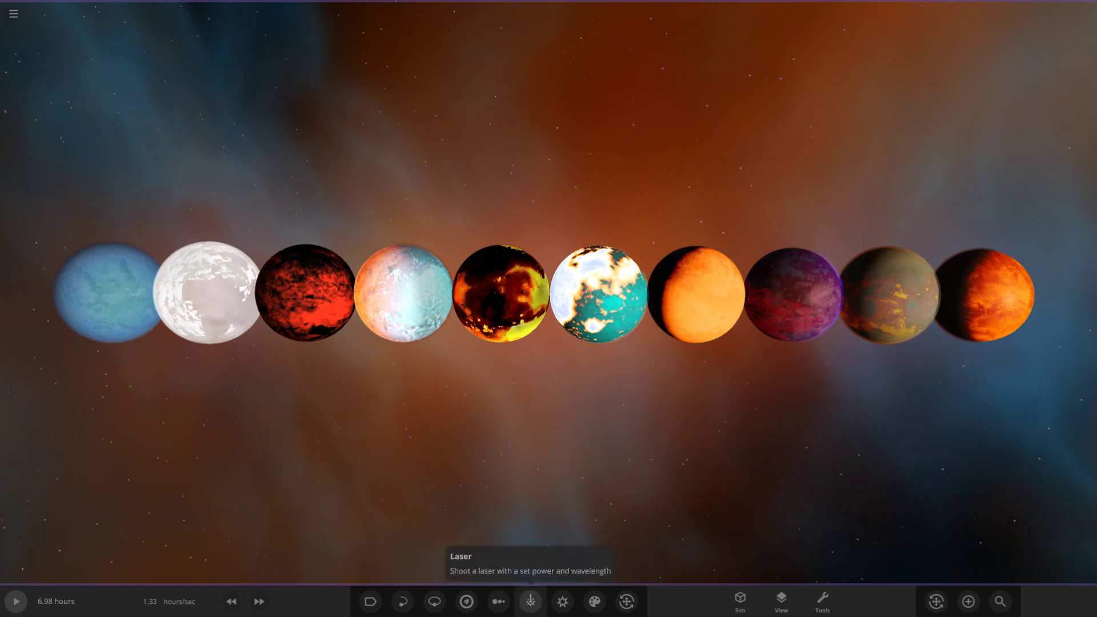
Step: Focus on the black and yellow lava planet in the middle of the lineup and view it close up
{"action": "double_click", "coordinate": [501, 294]}
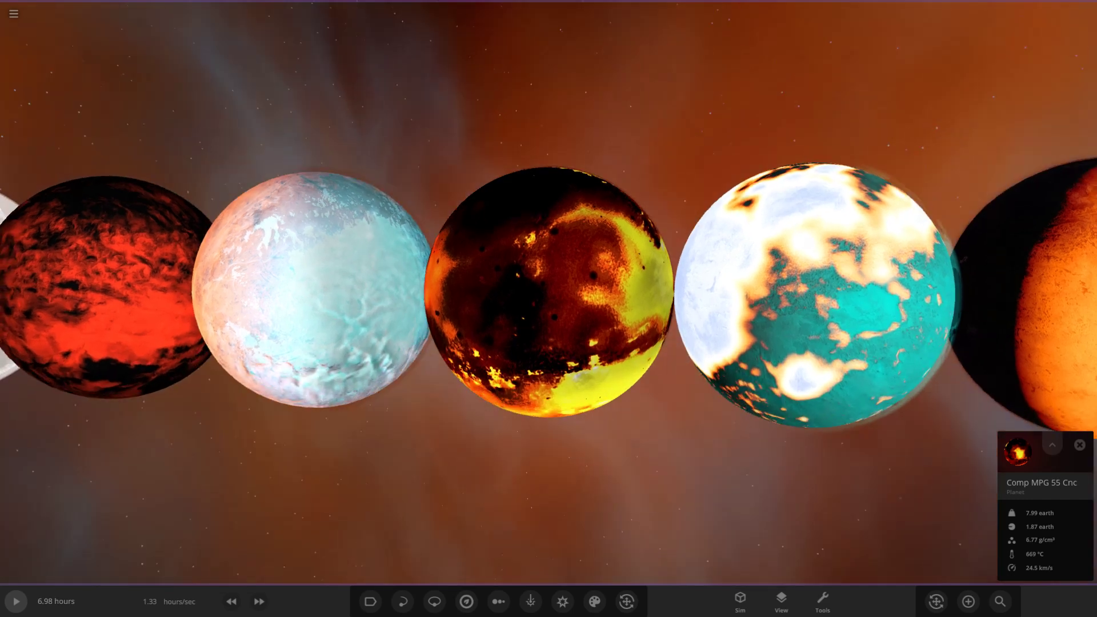
{"action": "scroll", "coordinate": [549, 292], "scroll_direction": "up", "scroll_amount": 4}
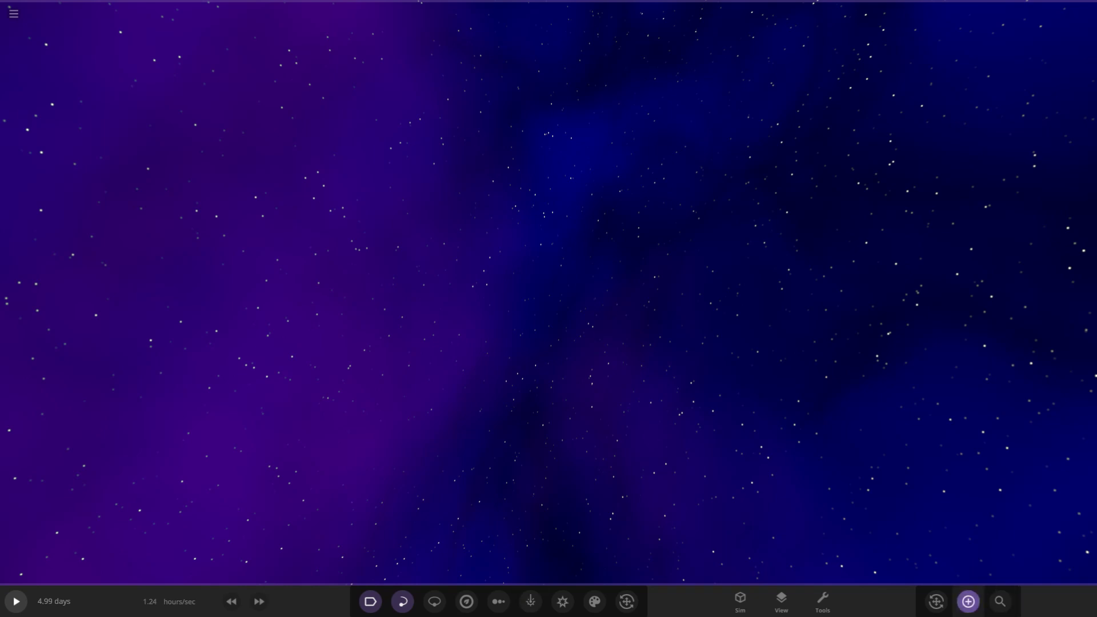
Step: Search the object library for 186 and place Kepler 186 f in the empty simulation
{"action": "left_click", "coordinate": [968, 602]}
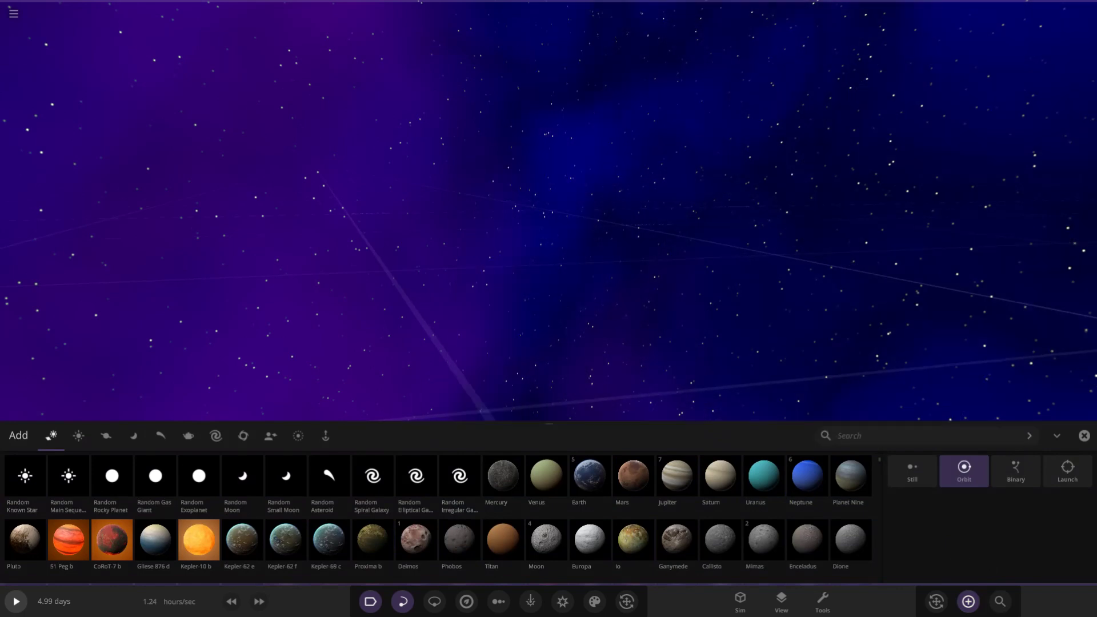
{"action": "type", "text": "186"}
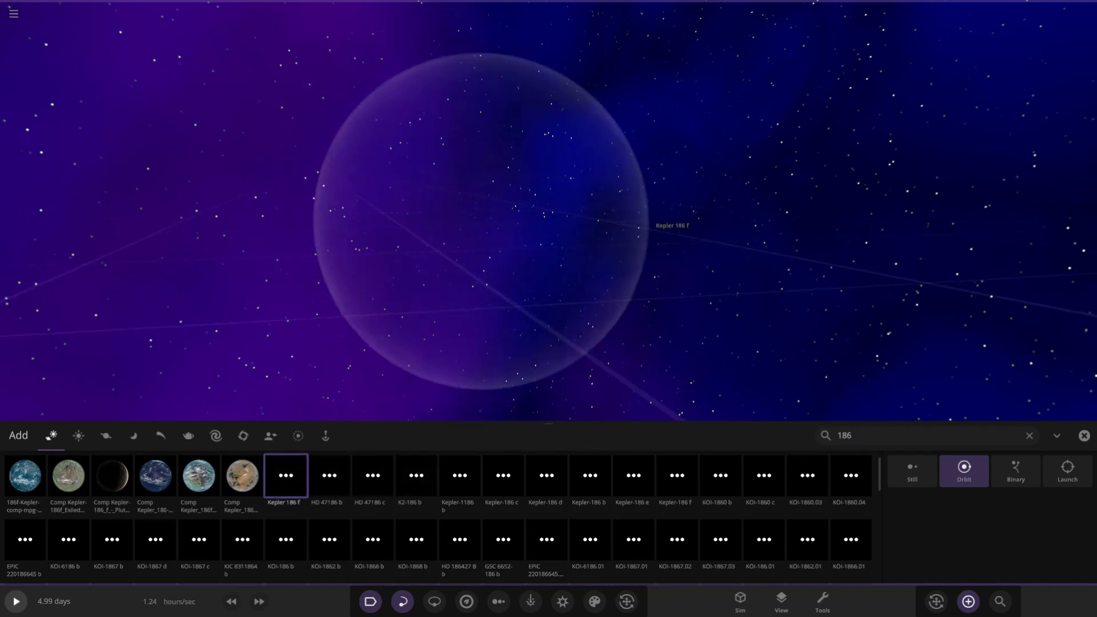
{"action": "left_click", "coordinate": [485, 225]}
{"action": "scroll", "coordinate": [382, 234], "scroll_direction": "down", "scroll_amount": 4}
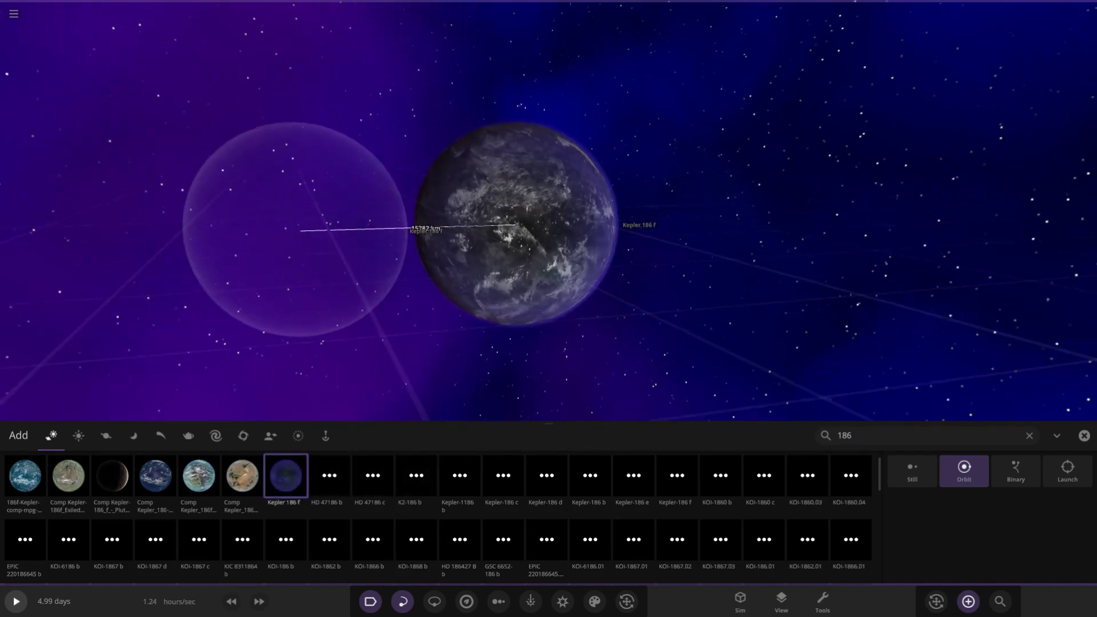
{"action": "right_click_drag", "start_coordinate": [258, 238], "coordinate": [182, 239]}
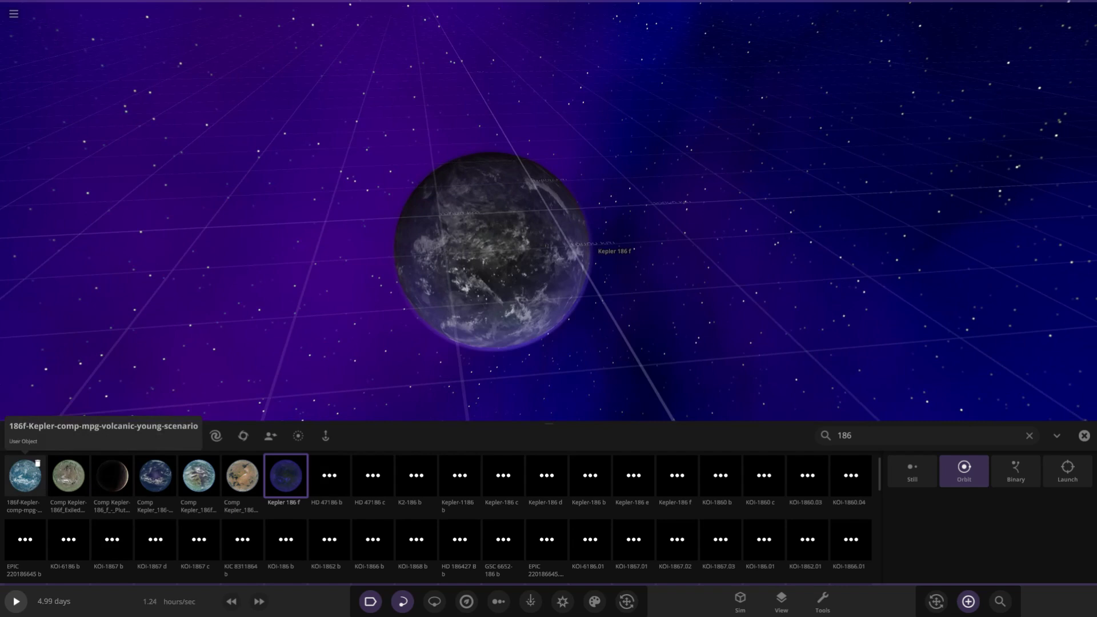
Step: Add the user object 186f-Kepler-comp-mpg-volcanic-young-scenario beside Kepler 186 f
{"action": "left_click", "coordinate": [25, 476]}
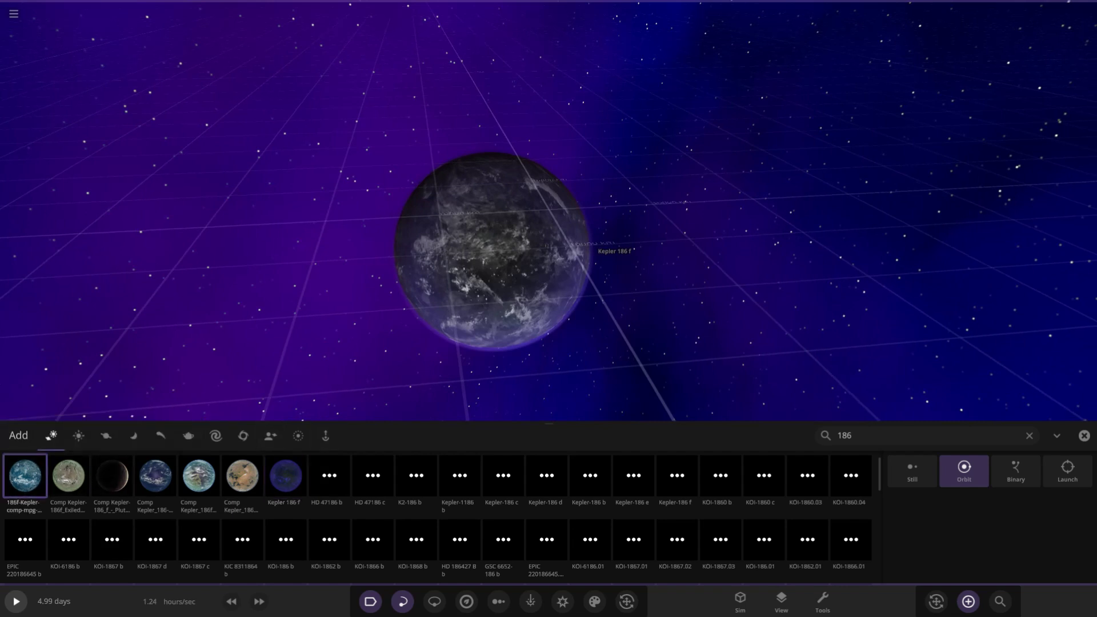
{"action": "left_click", "coordinate": [739, 265]}
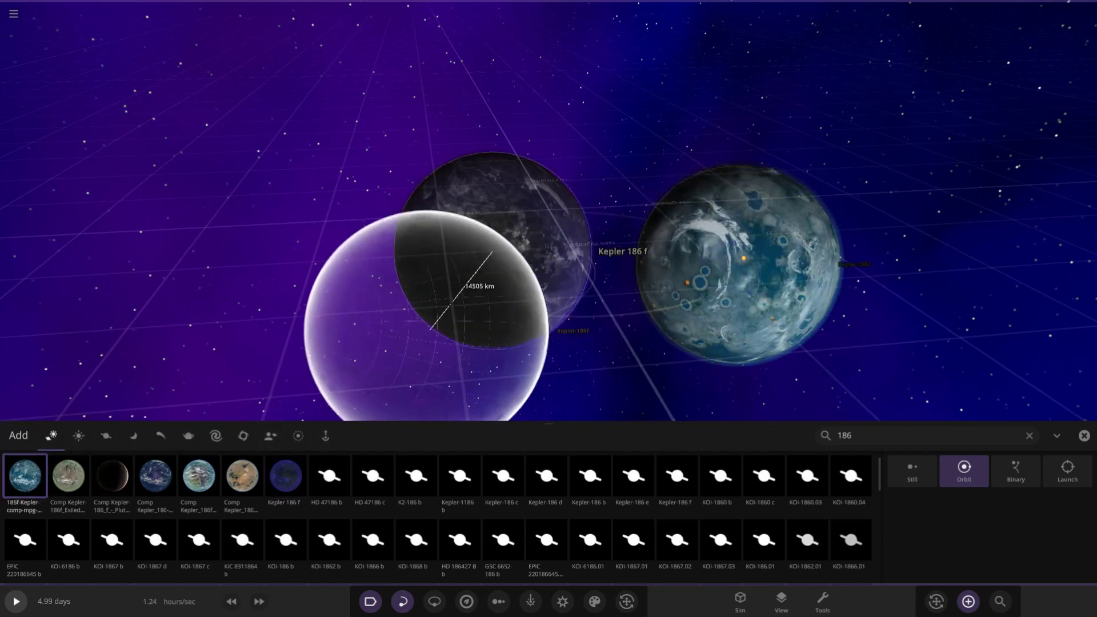
{"action": "right_click_drag", "start_coordinate": [410, 330], "coordinate": [336, 324]}
{"action": "scroll", "coordinate": [336, 324], "scroll_direction": "down", "scroll_amount": 4}
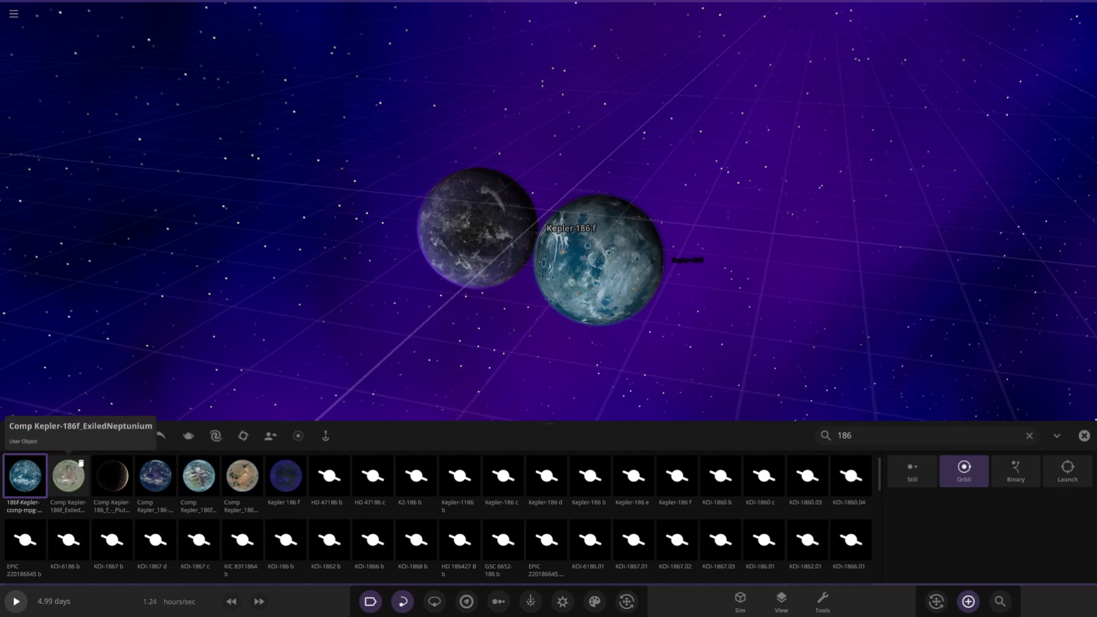
Step: Extend the row of planets with Comp Kepler-186f_ExiledNeptunium and the third user-made Kepler-186 f version
{"action": "left_click", "coordinate": [68, 476]}
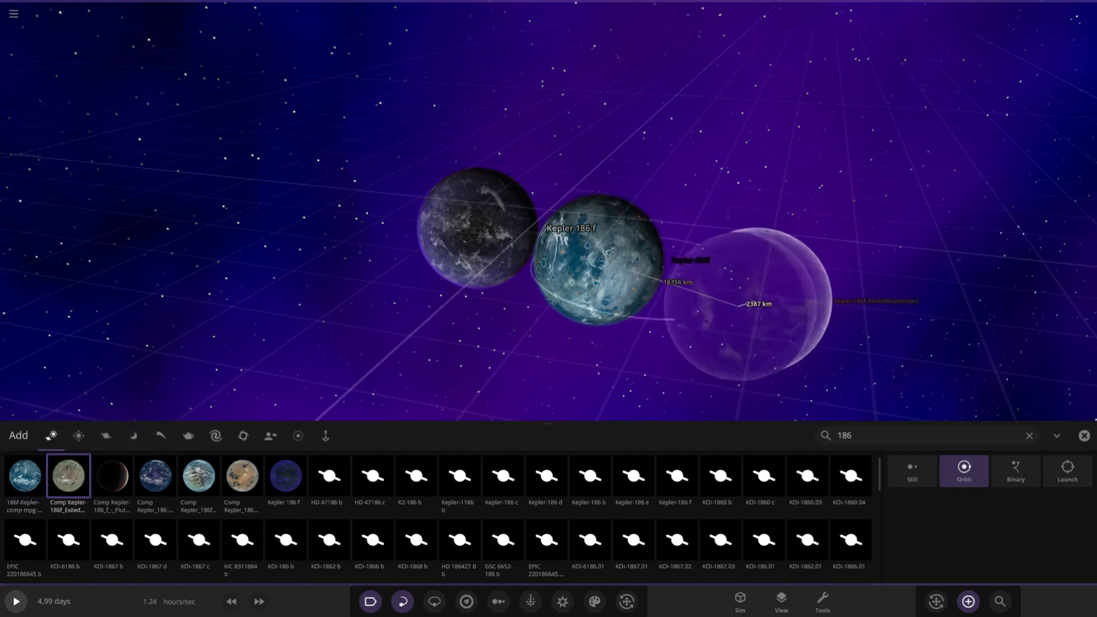
{"action": "left_click", "coordinate": [749, 302]}
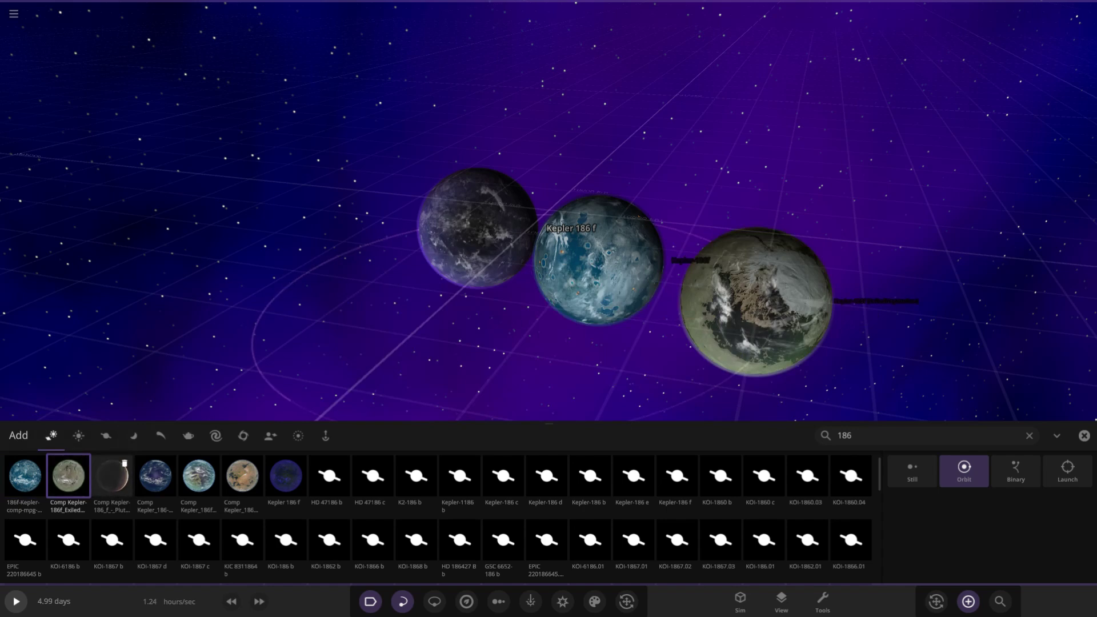
{"action": "left_click", "coordinate": [112, 475]}
{"action": "left_click", "coordinate": [906, 341]}
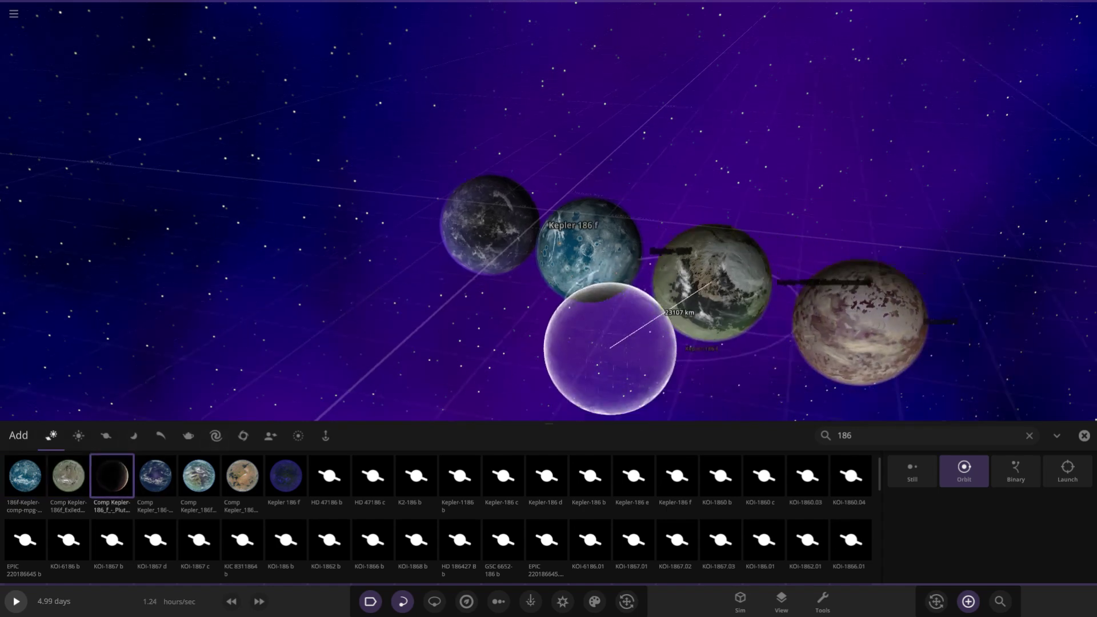
Step: Place the dark blue user-made Comp Kepler_186 planet at the end of the row
{"action": "left_click", "coordinate": [155, 476]}
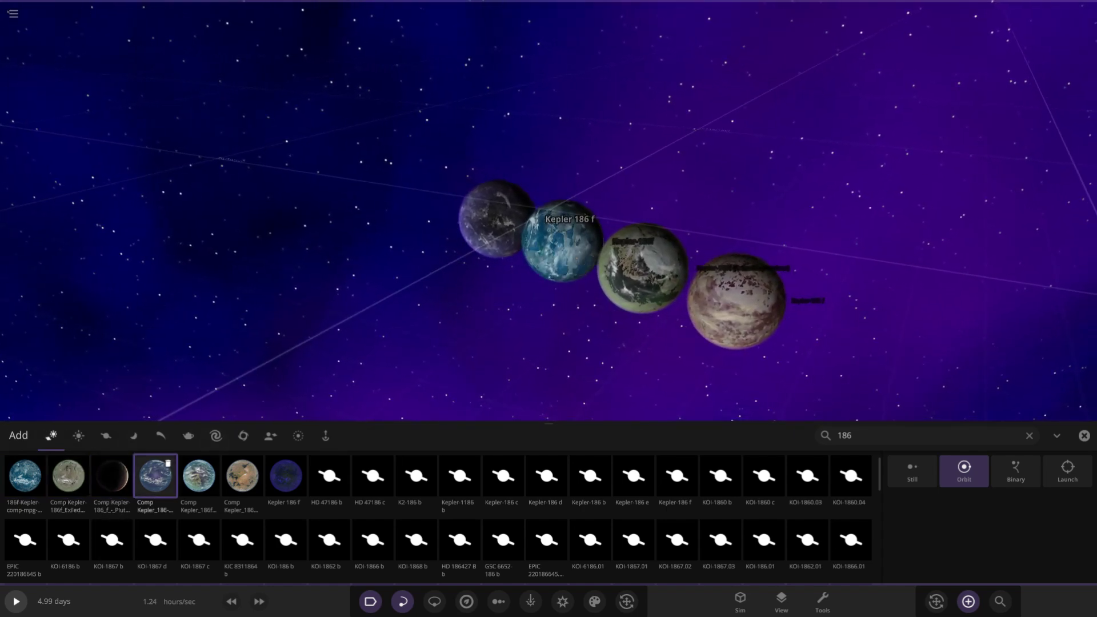
{"action": "left_click", "coordinate": [796, 343]}
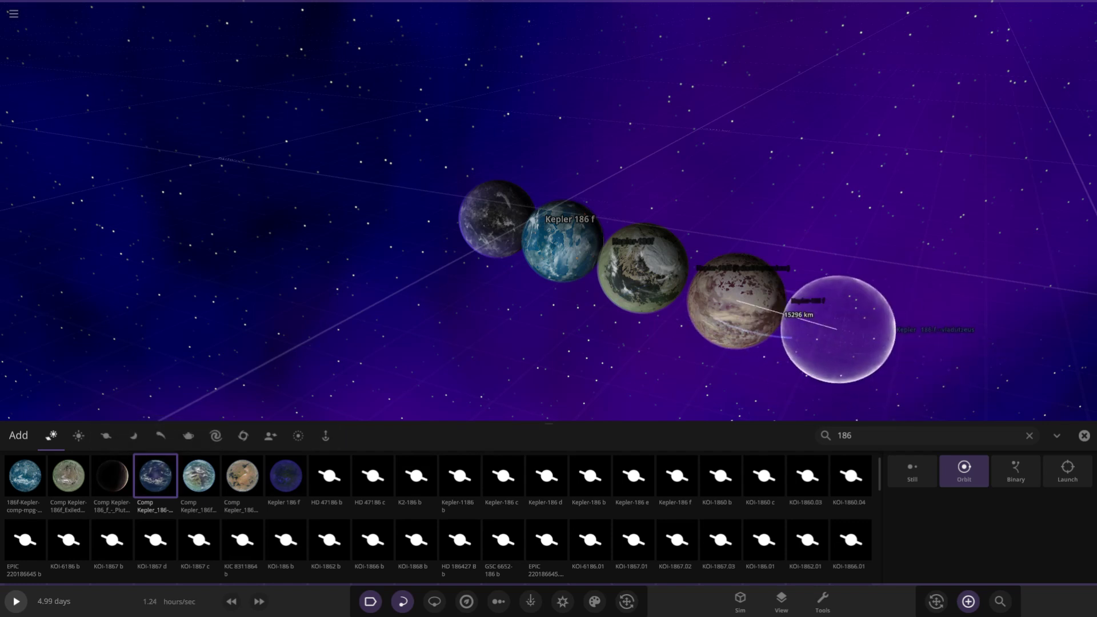
{"action": "left_click", "coordinate": [808, 344]}
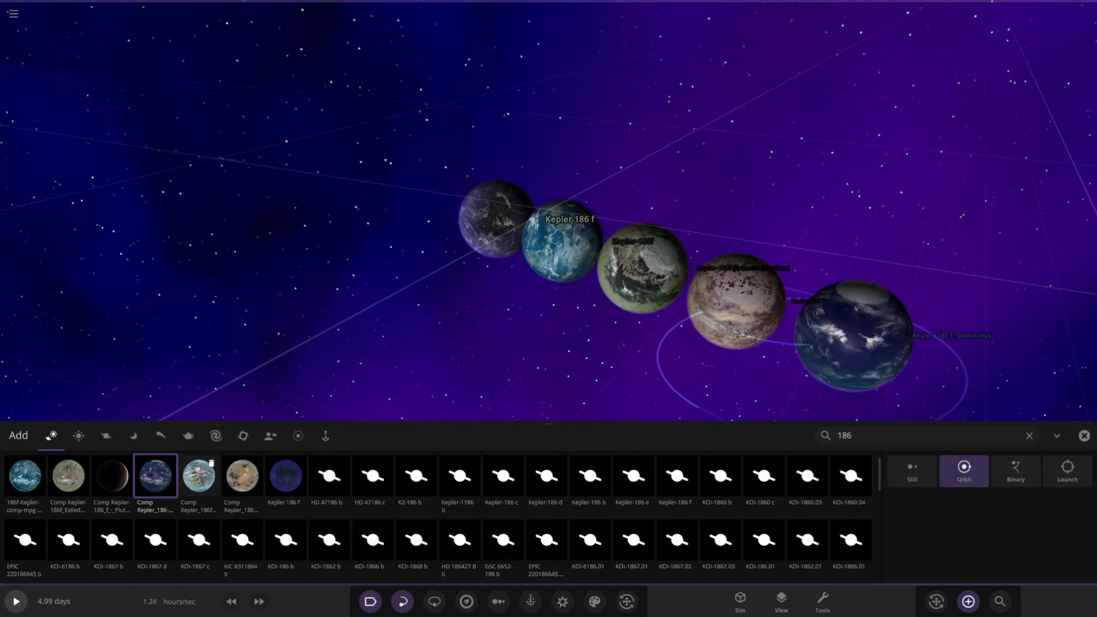
Step: Add the last two user-made Kepler 186f versions to the end of the row and close the object library
{"action": "left_click", "coordinate": [198, 476]}
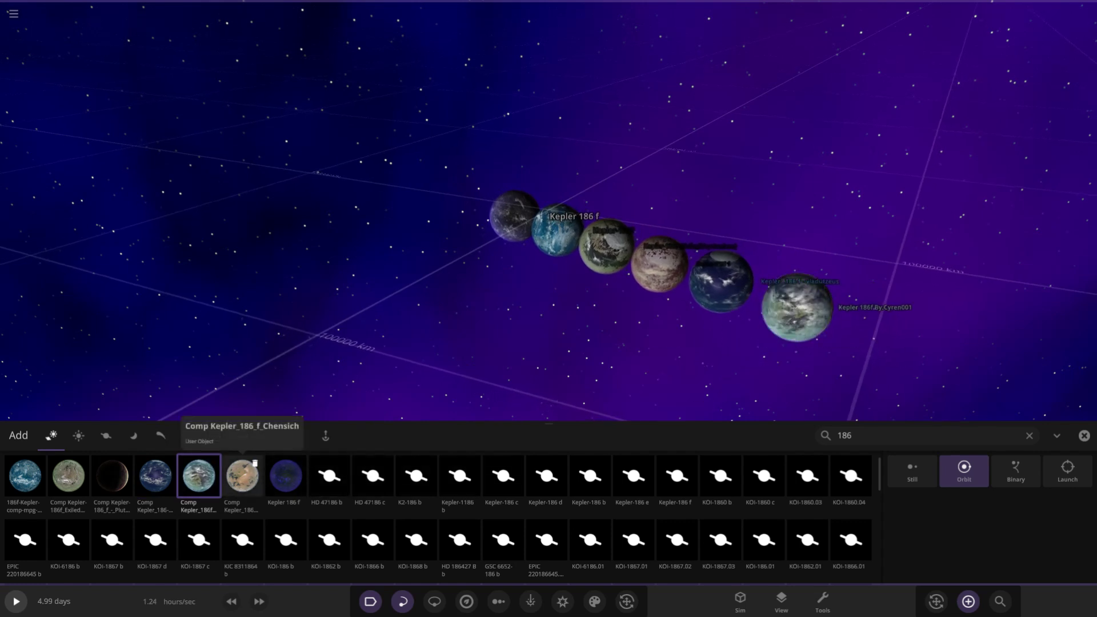
{"action": "left_click", "coordinate": [242, 476]}
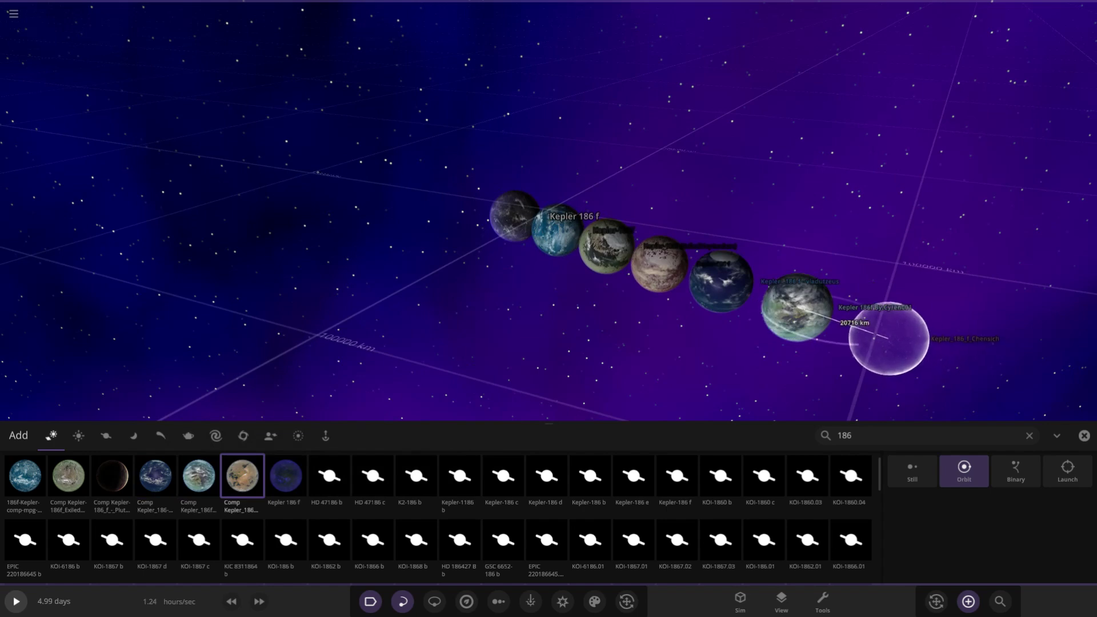
{"action": "left_click", "coordinate": [889, 339]}
{"action": "left_click", "coordinate": [1084, 436]}
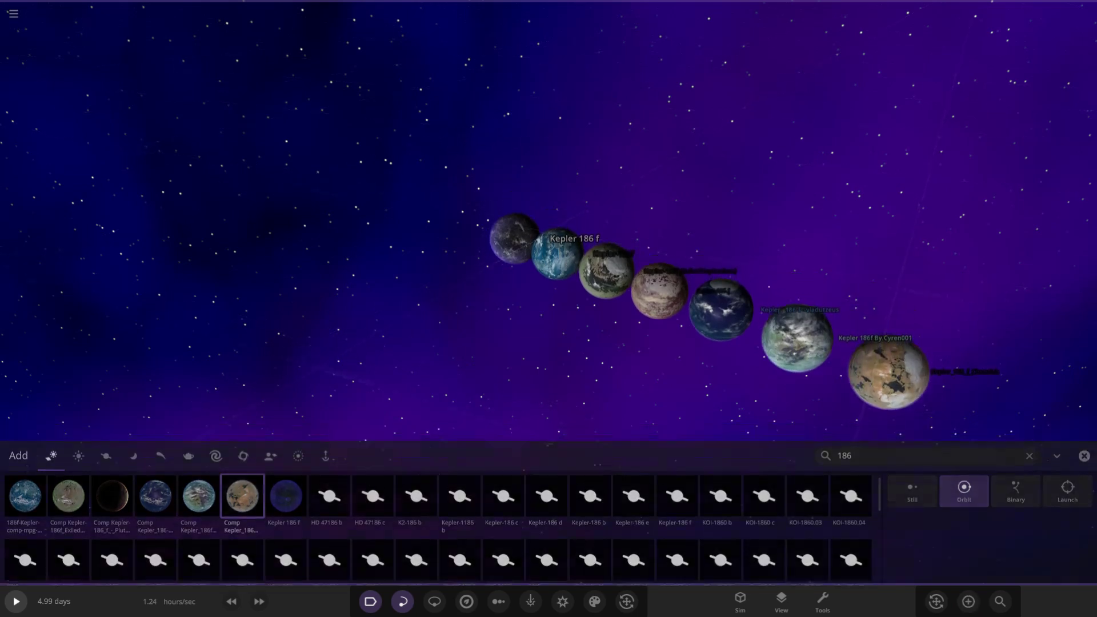
Step: Focus on the original Kepler 186 f at the start of the row and examine it from several angles
{"action": "right_click_drag", "start_coordinate": [571, 320], "coordinate": [840, 248]}
{"action": "scroll", "coordinate": [548, 309], "scroll_direction": "up", "scroll_amount": 4}
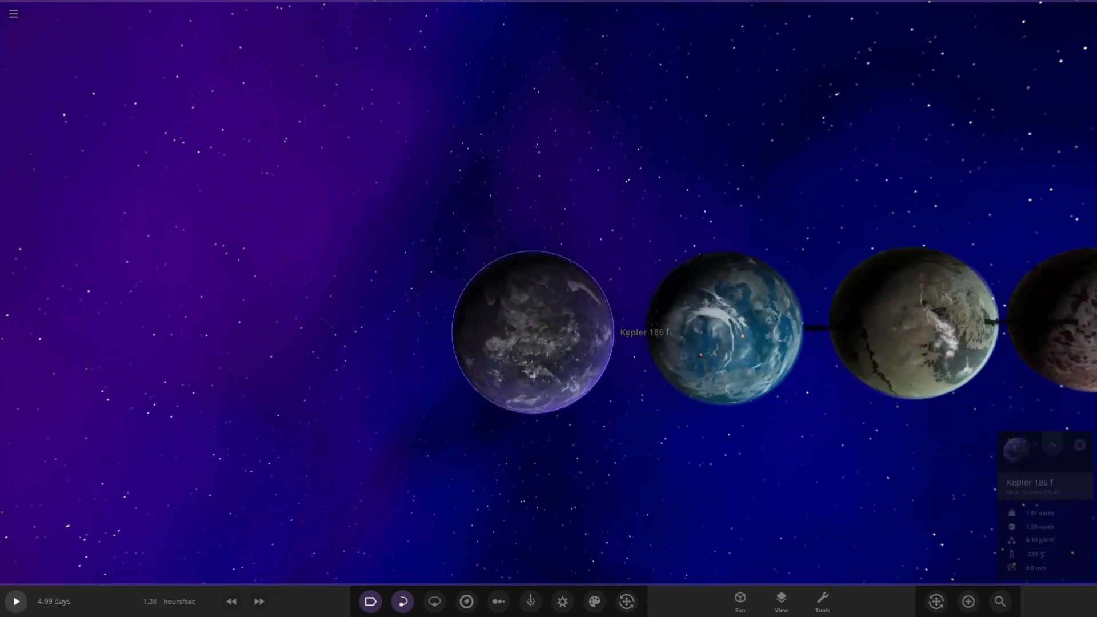
{"action": "scroll", "coordinate": [549, 309], "scroll_direction": "down", "scroll_amount": 3}
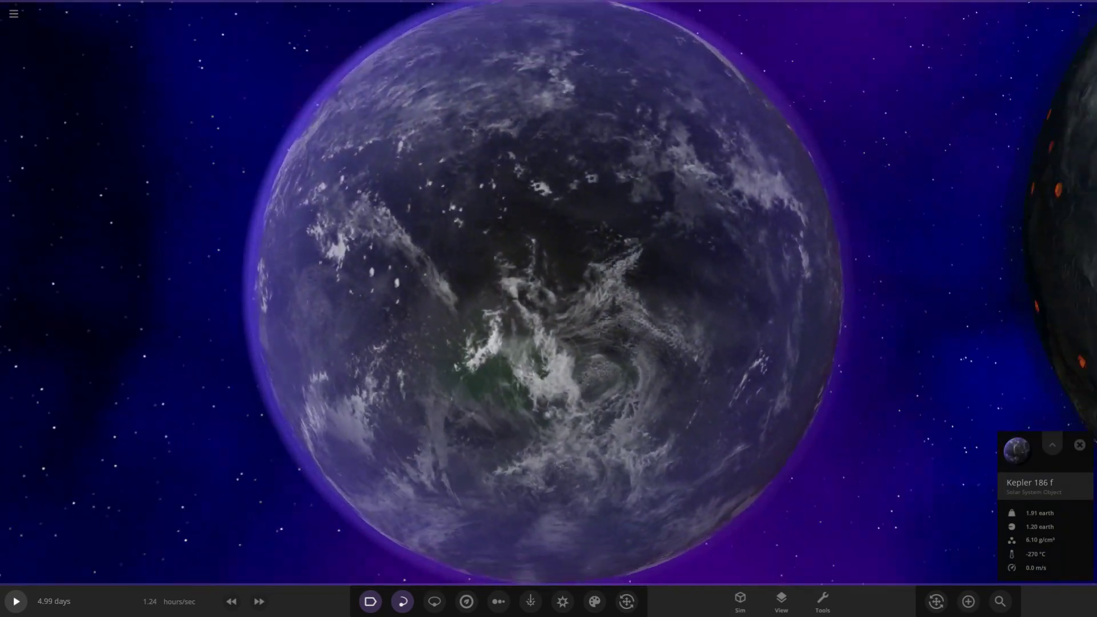
{"action": "right_click_drag", "start_coordinate": [548, 309], "coordinate": [766, 329]}
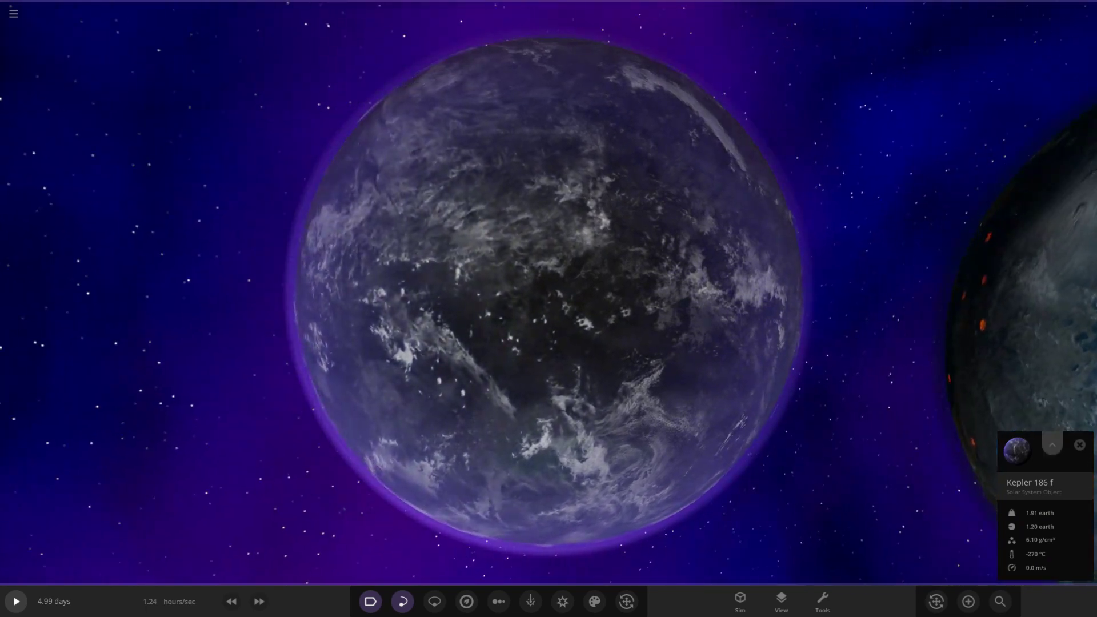
Step: Open the appearance settings of Kepler 186 f and hide its clouds and atmosphere
{"action": "left_click", "coordinate": [1053, 445]}
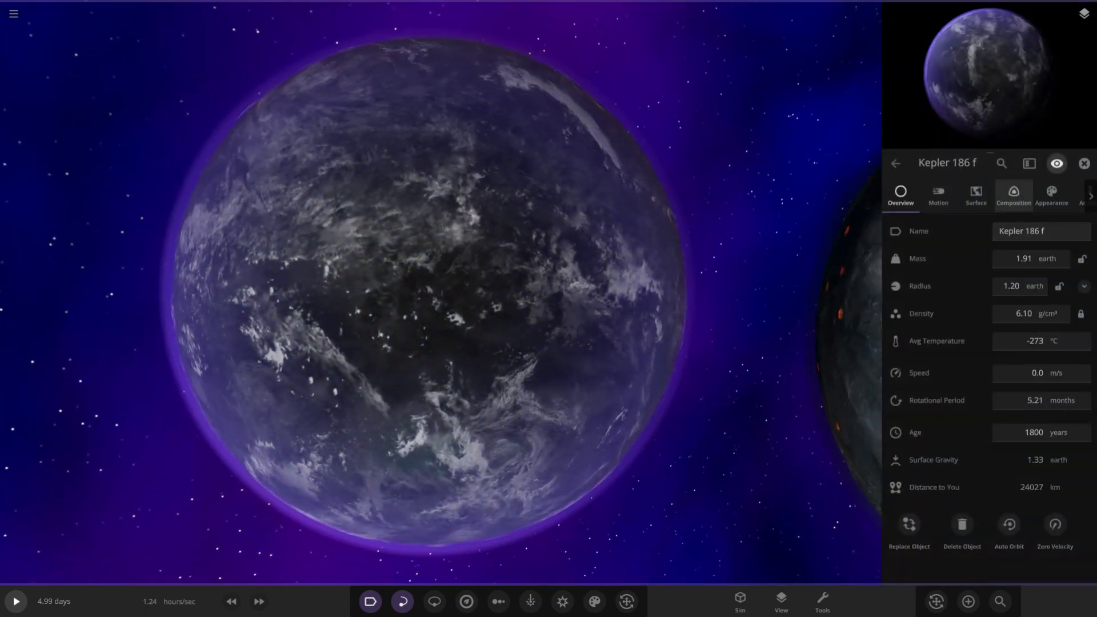
{"action": "left_click", "coordinate": [1052, 195]}
{"action": "scroll", "coordinate": [987, 400], "scroll_direction": "down", "scroll_amount": 3}
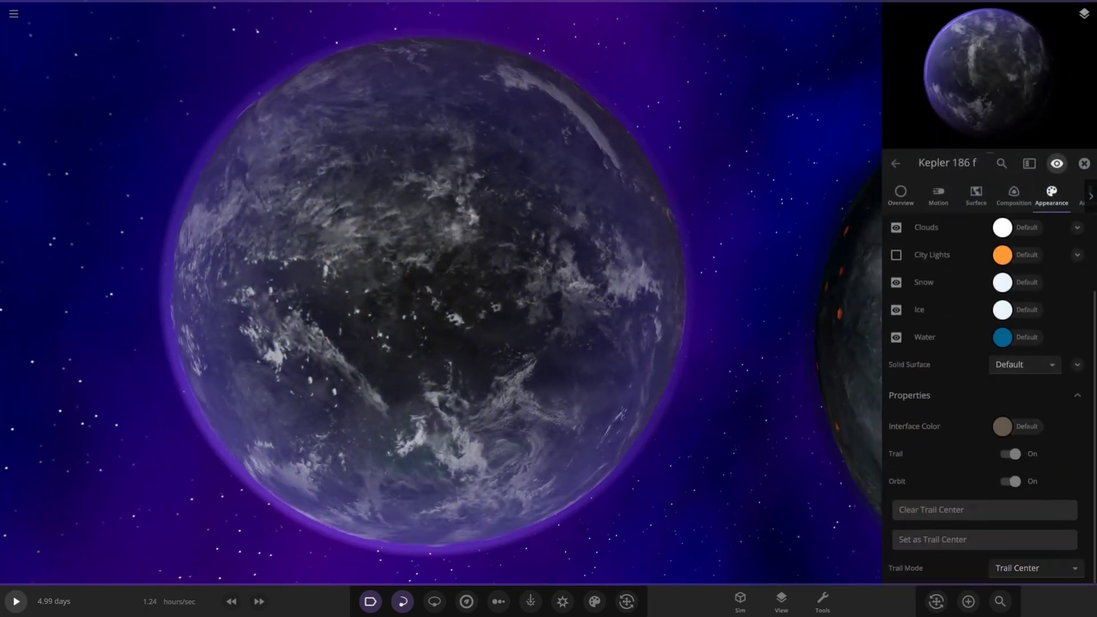
{"action": "scroll", "coordinate": [987, 400], "scroll_direction": "up", "scroll_amount": 3}
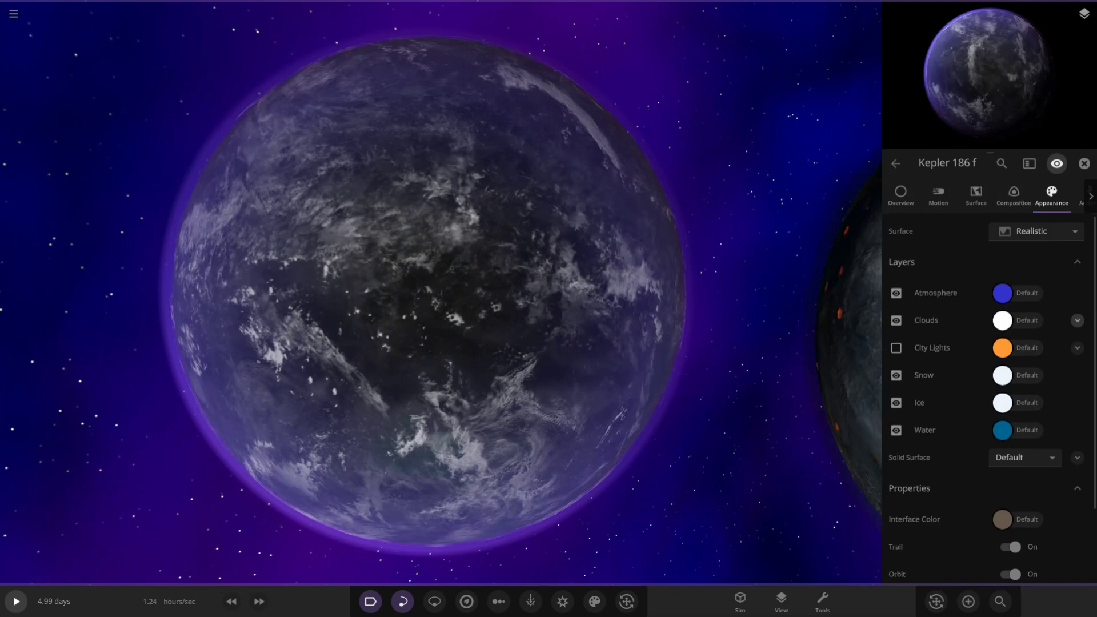
{"action": "left_click", "coordinate": [896, 320]}
{"action": "left_click", "coordinate": [896, 293]}
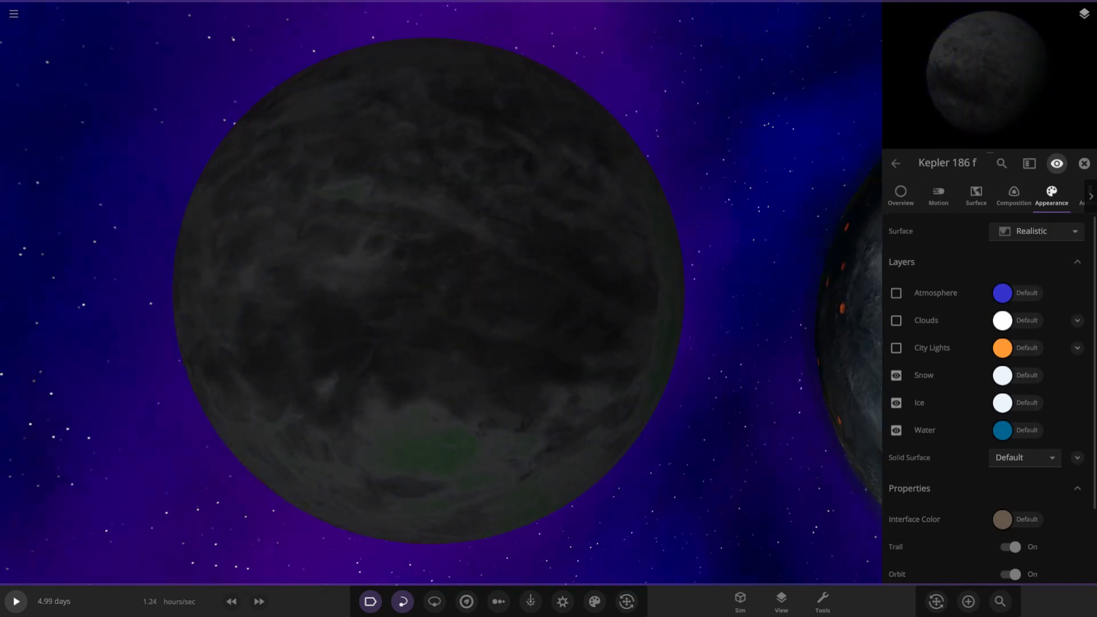
Step: Examine the bare surface of Kepler 186 f, restore its clouds and atmosphere, and close its properties
{"action": "right_click_drag", "start_coordinate": [515, 320], "coordinate": [457, 297]}
{"action": "scroll", "coordinate": [434, 297], "scroll_direction": "up", "scroll_amount": 2}
{"action": "scroll", "coordinate": [457, 297], "scroll_direction": "down", "scroll_amount": 6}
{"action": "left_click", "coordinate": [896, 320]}
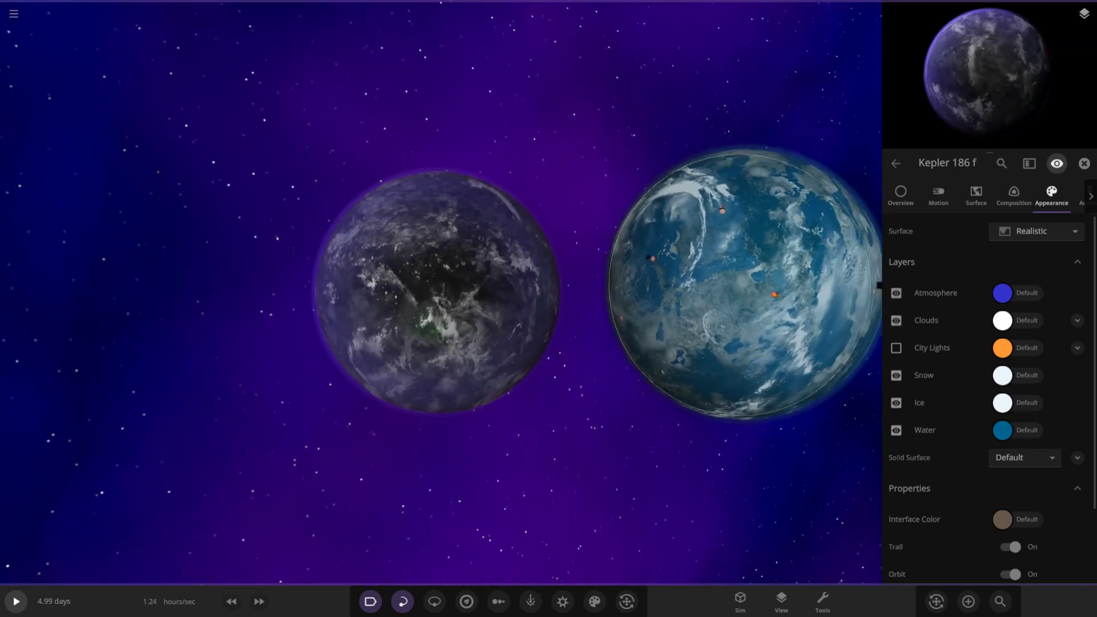
{"action": "left_click", "coordinate": [1085, 163]}
Step: Focus on the blue volcanic Kepler-186f, second in the row, and examine its surface up close and from afar
{"action": "left_click", "coordinate": [784, 287]}
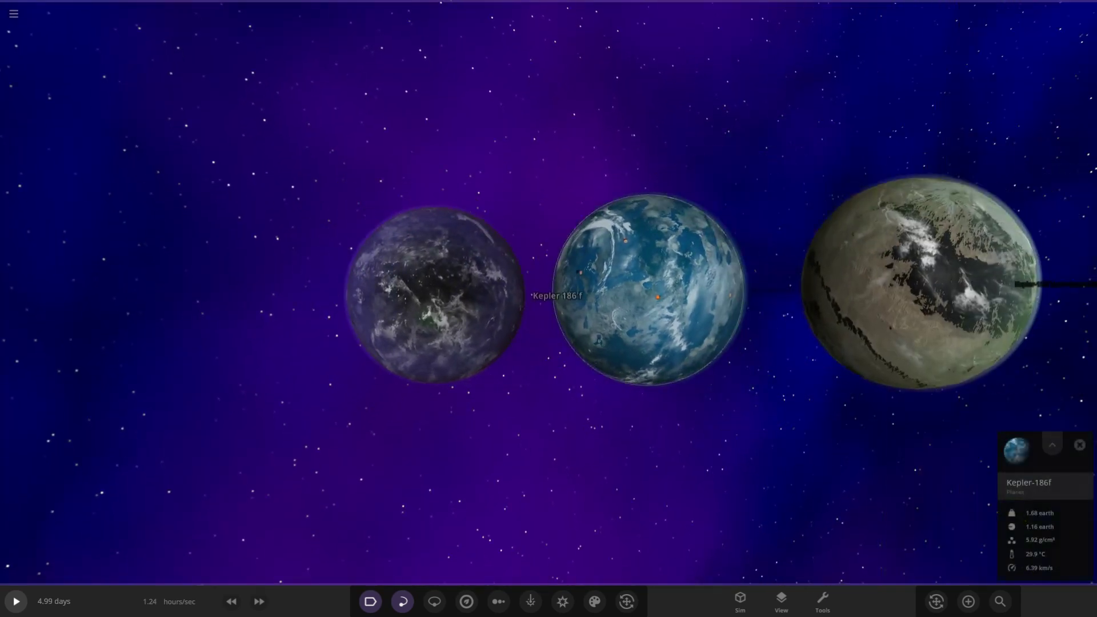
{"action": "scroll", "coordinate": [648, 290], "scroll_direction": "up", "scroll_amount": 8}
{"action": "right_click_drag", "start_coordinate": [549, 291], "coordinate": [594, 383]}
{"action": "scroll", "coordinate": [549, 291], "scroll_direction": "down", "scroll_amount": 3}
{"action": "scroll", "coordinate": [549, 291], "scroll_direction": "up", "scroll_amount": 2}
{"action": "scroll", "coordinate": [549, 292], "scroll_direction": "up", "scroll_amount": 2}
{"action": "scroll", "coordinate": [549, 291], "scroll_direction": "down", "scroll_amount": 4}
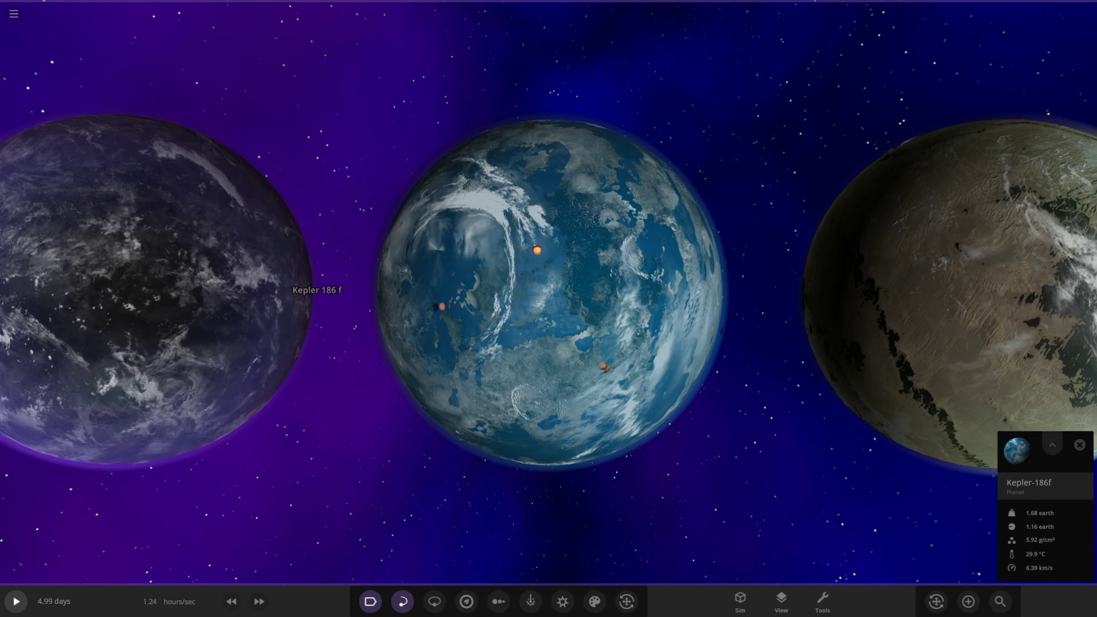
{"action": "mouse_move", "coordinate": [548, 320]}
{"action": "left_mouse_down"}
{"action": "mouse_move", "coordinate": [549, 246]}
{"action": "mouse_move", "coordinate": [549, 309]}
{"action": "left_mouse_up"}
{"action": "scroll", "coordinate": [548, 293], "scroll_direction": "up", "scroll_amount": 6}
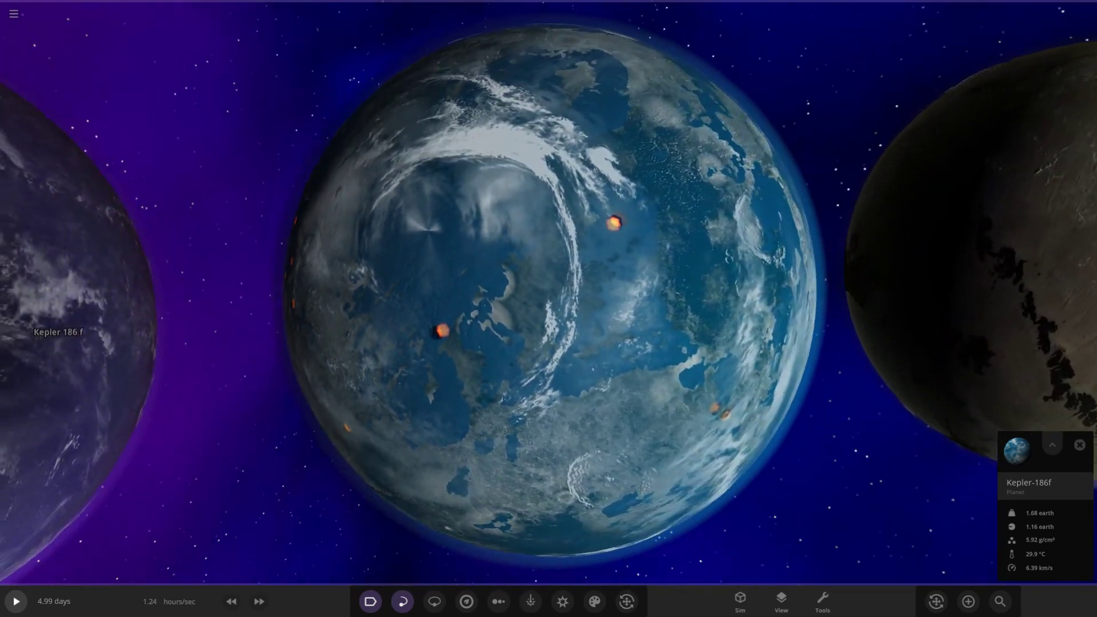
Step: Hide the atmosphere and clouds of the blue volcanic Kepler-186f in its appearance settings
{"action": "left_click", "coordinate": [1053, 444]}
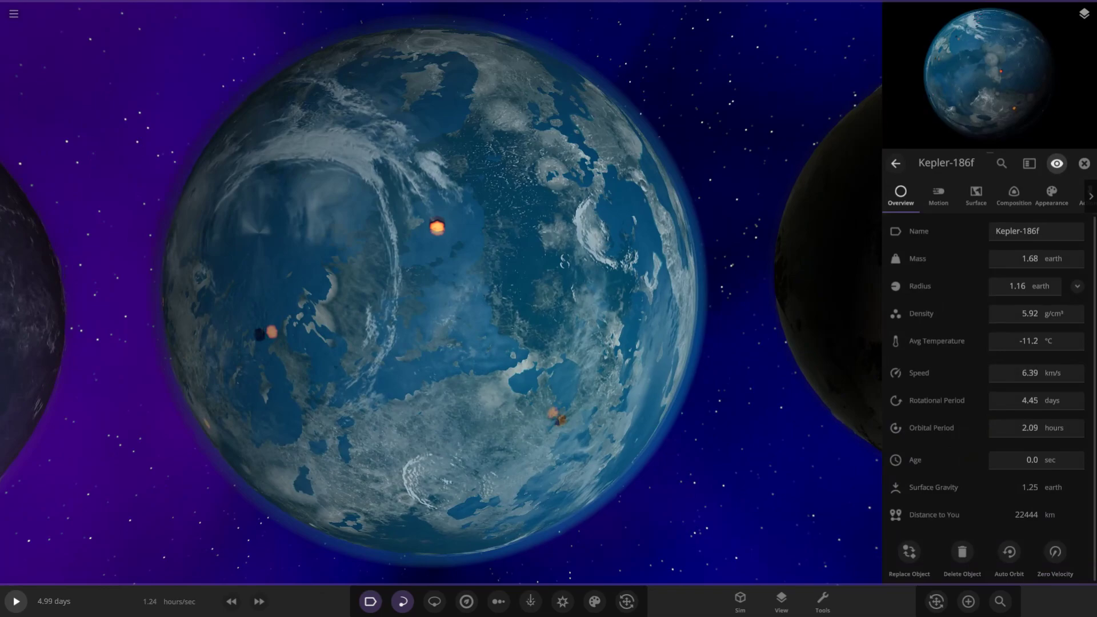
{"action": "left_click_drag", "start_coordinate": [571, 366], "coordinate": [563, 228]}
{"action": "left_click", "coordinate": [1052, 196]}
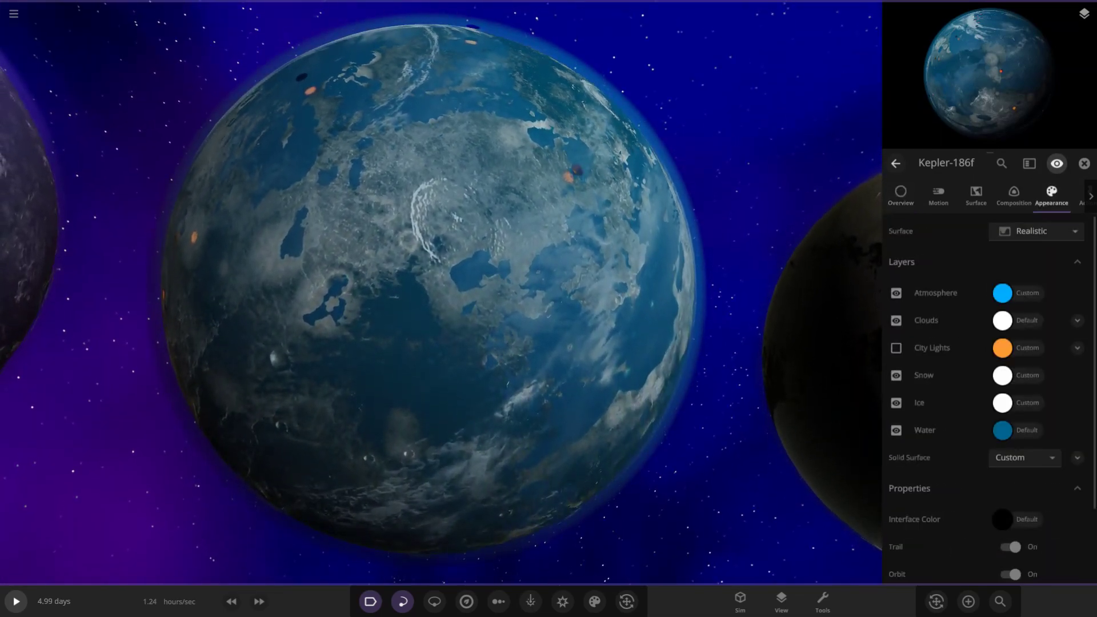
{"action": "left_click", "coordinate": [896, 293]}
{"action": "left_click", "coordinate": [897, 321]}
Step: Examine the volcanic planet's bare craters, land and oceans, and show its clouds and atmosphere again
{"action": "left_click_drag", "start_coordinate": [458, 343], "coordinate": [429, 337]}
{"action": "scroll", "coordinate": [409, 206], "scroll_direction": "up", "scroll_amount": 3}
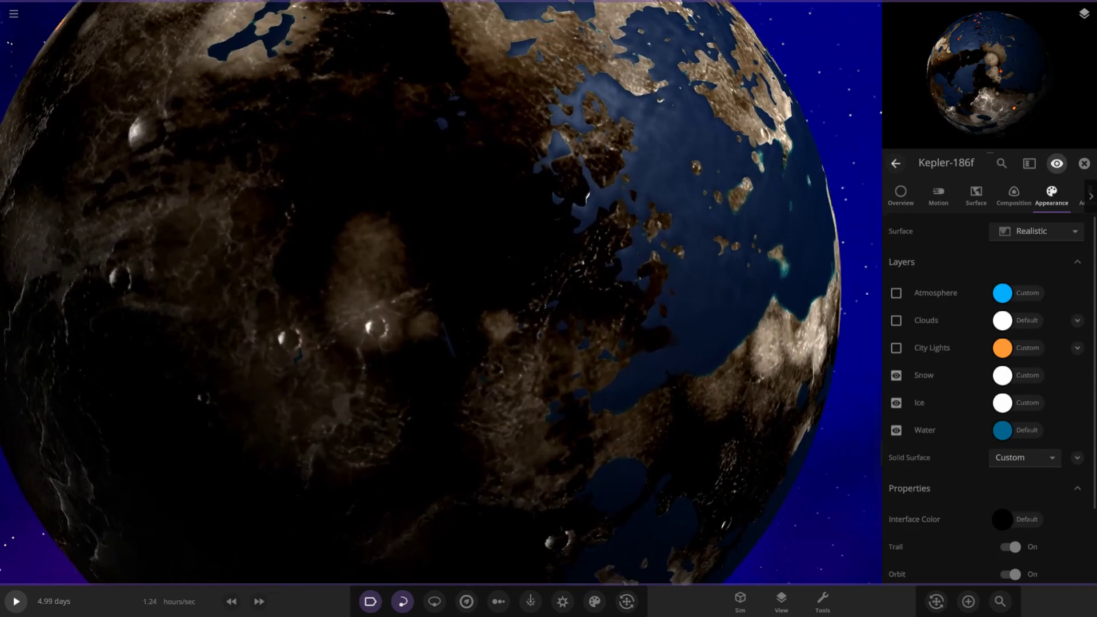
{"action": "scroll", "coordinate": [423, 274], "scroll_direction": "down", "scroll_amount": 4}
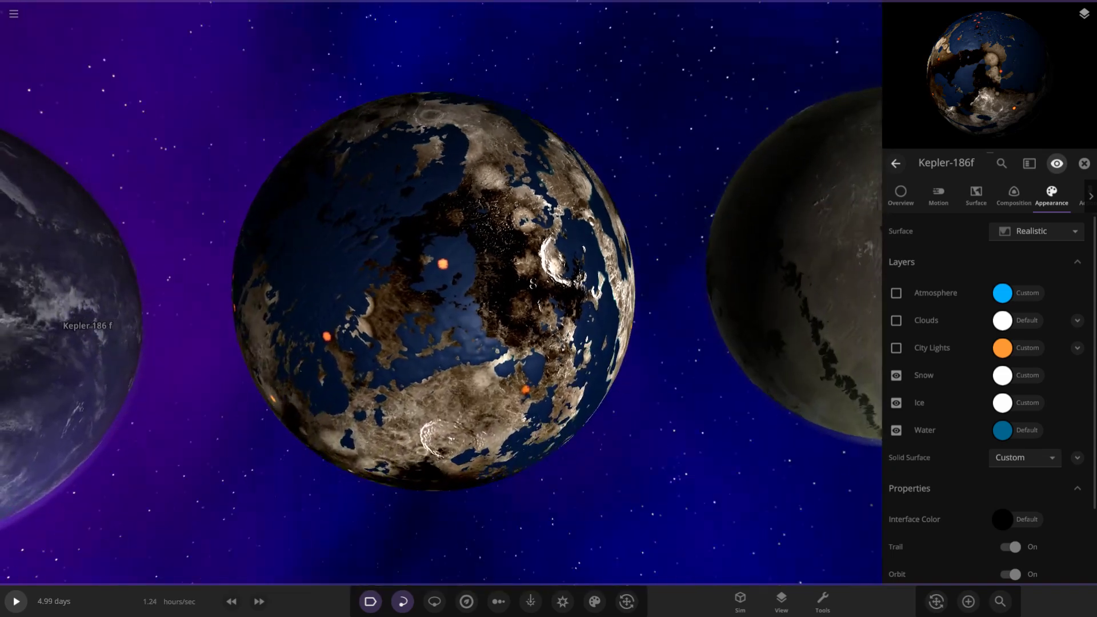
{"action": "right_click_drag", "start_coordinate": [443, 264], "coordinate": [505, 159]}
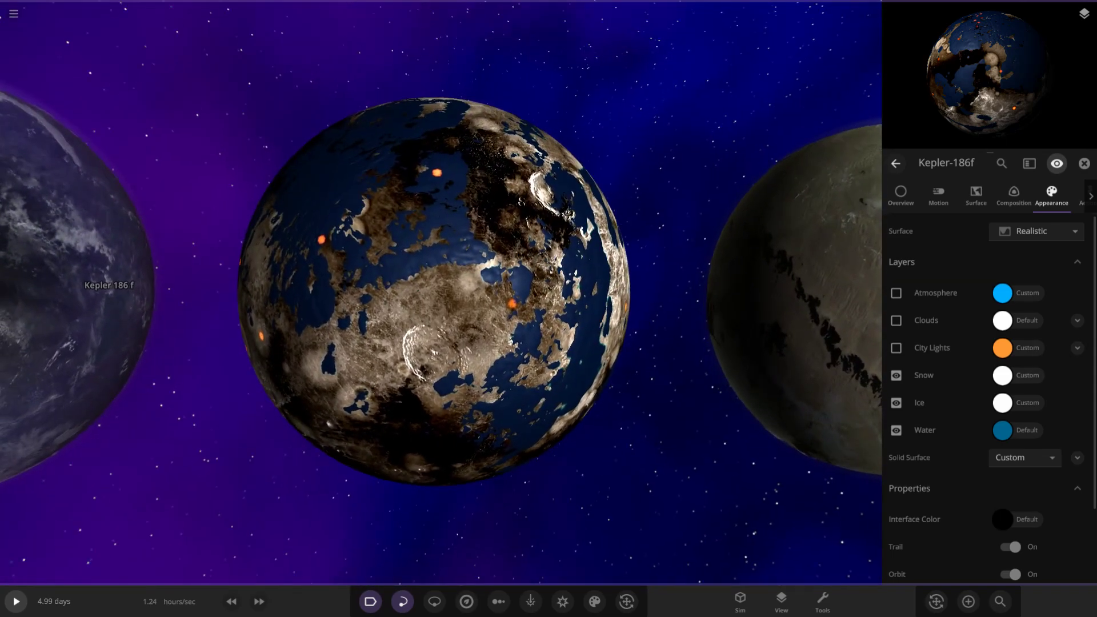
{"action": "left_click", "coordinate": [896, 321]}
{"action": "left_click", "coordinate": [896, 294]}
{"action": "scroll", "coordinate": [789, 303], "scroll_direction": "down", "scroll_amount": 4}
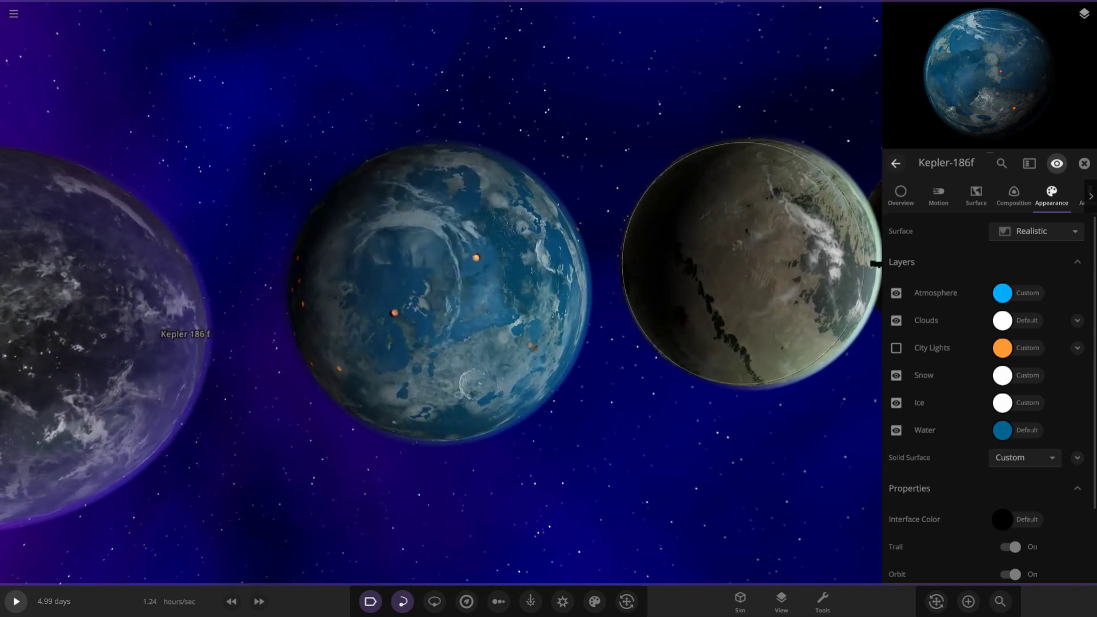
Step: Focus on the brown-green Kepler-186f, third in the row, review its overview, and hide its atmosphere and clouds
{"action": "double_click", "coordinate": [743, 264]}
{"action": "left_click", "coordinate": [901, 195]}
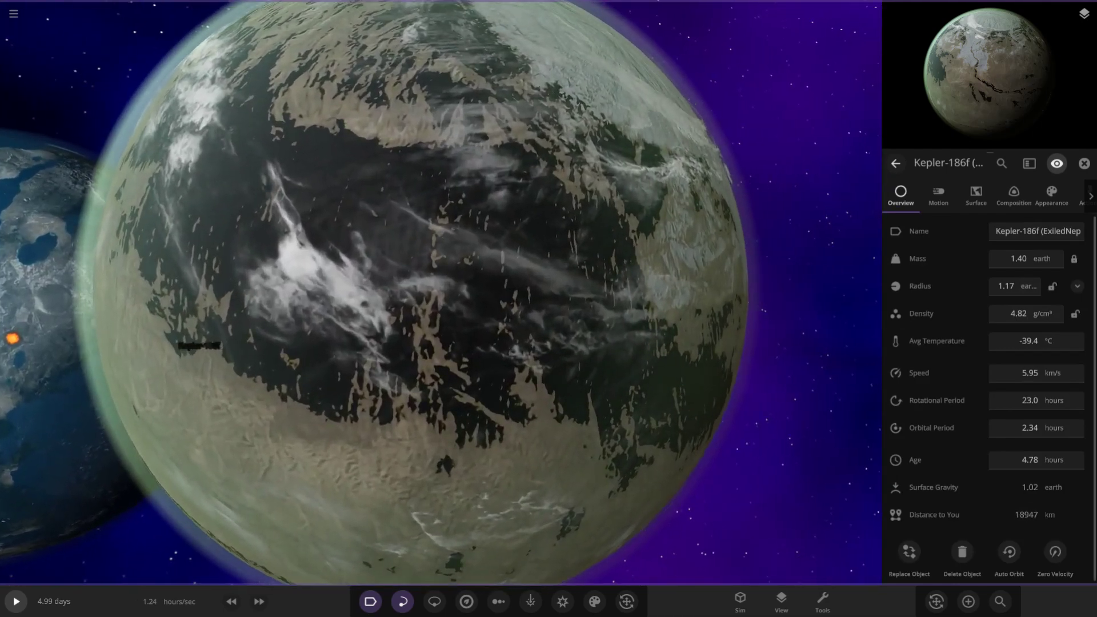
{"action": "left_click", "coordinate": [1051, 195]}
{"action": "left_click", "coordinate": [896, 293]}
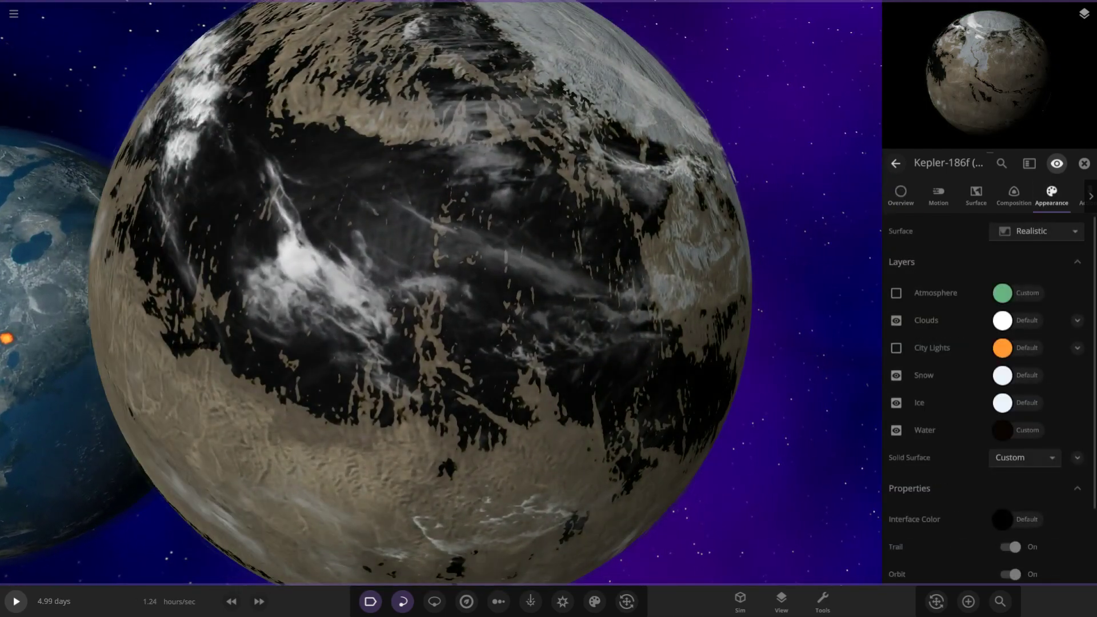
{"action": "left_click", "coordinate": [896, 320]}
Step: Examine the brown-green planet's bare terrain and black water up close and from afar
{"action": "scroll", "coordinate": [441, 293], "scroll_direction": "down", "scroll_amount": 4}
{"action": "left_click_drag", "start_coordinate": [441, 292], "coordinate": [572, 246]}
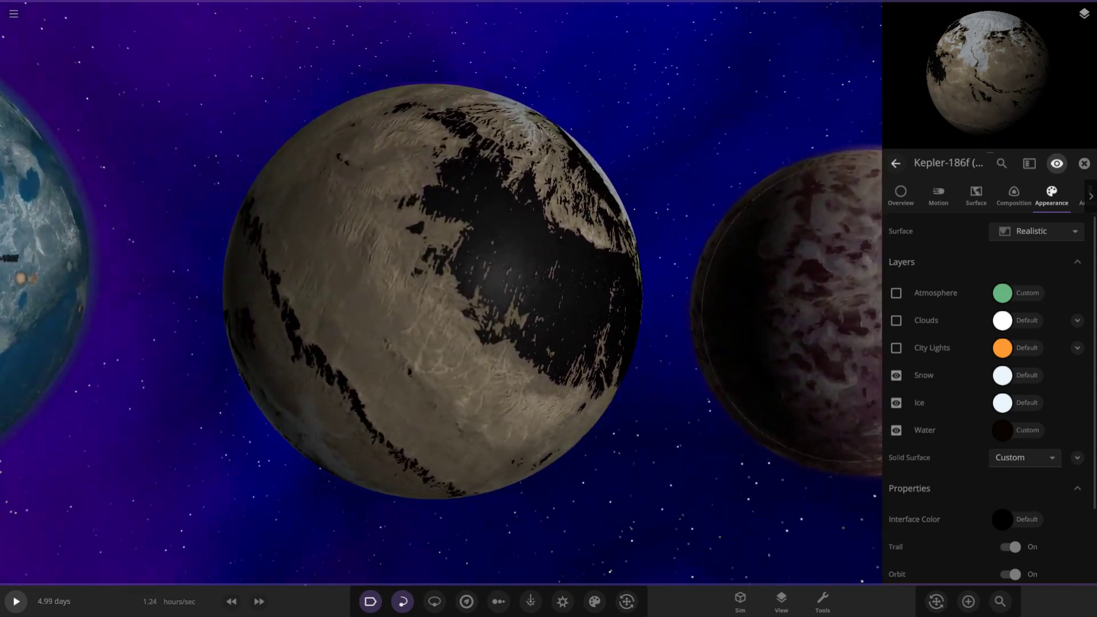
{"action": "scroll", "coordinate": [442, 293], "scroll_direction": "up", "scroll_amount": 4}
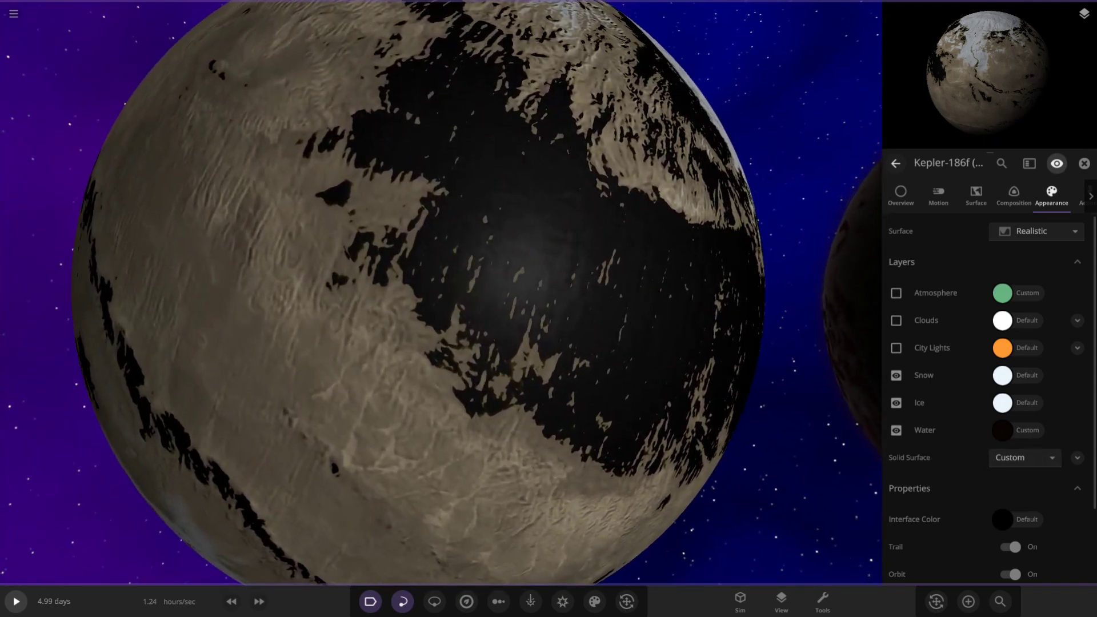
{"action": "left_click_drag", "start_coordinate": [441, 293], "coordinate": [383, 220]}
{"action": "scroll", "coordinate": [442, 293], "scroll_direction": "down", "scroll_amount": 4}
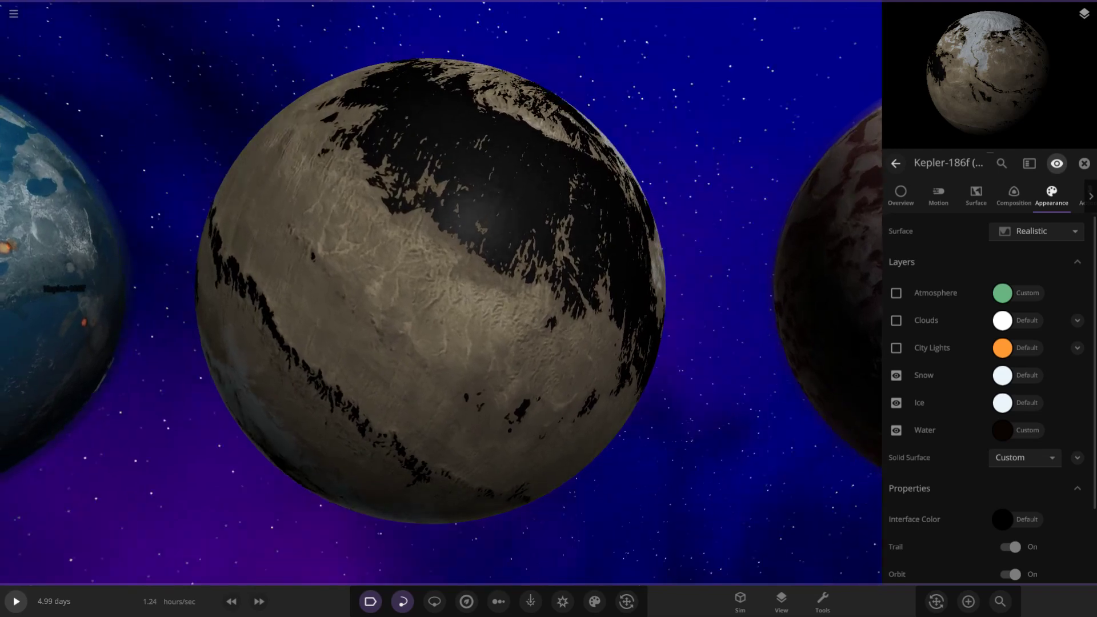
{"action": "scroll", "coordinate": [441, 292], "scroll_direction": "up", "scroll_amount": 5}
Step: Check the brown-green planet's overview, and show its atmosphere and clouds again in its appearance settings
{"action": "left_click", "coordinate": [902, 196]}
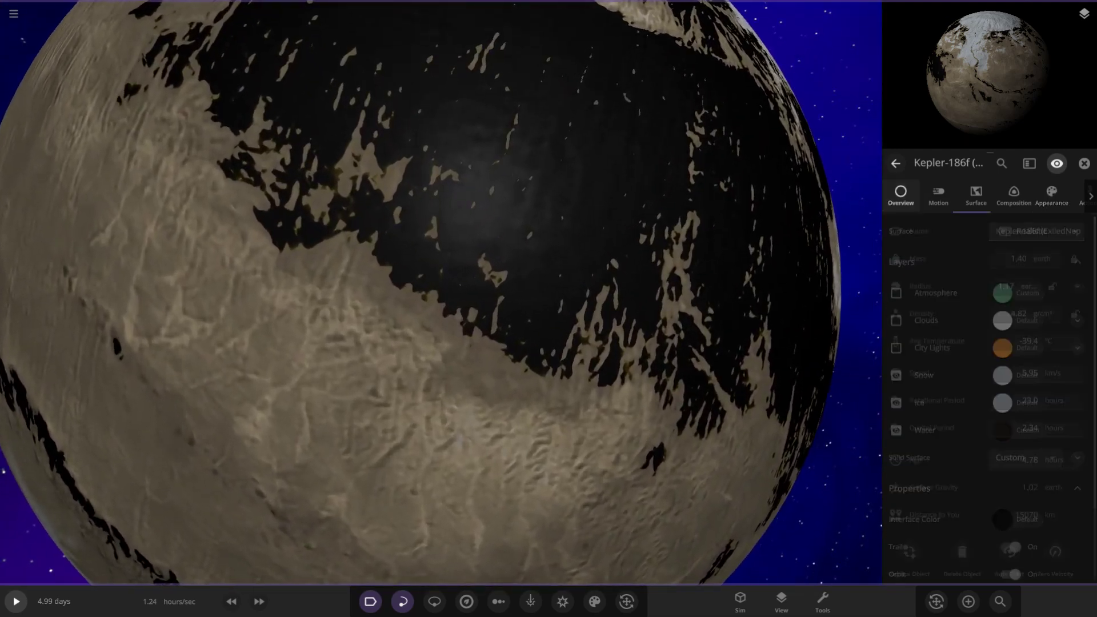
{"action": "left_click", "coordinate": [1052, 196]}
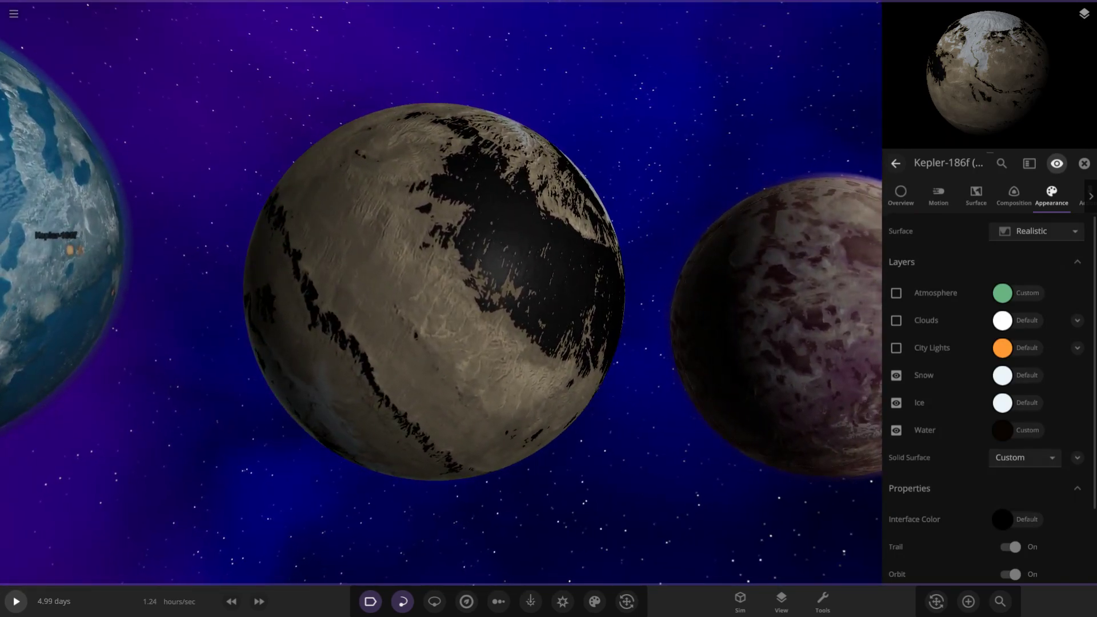
{"action": "left_click", "coordinate": [896, 293]}
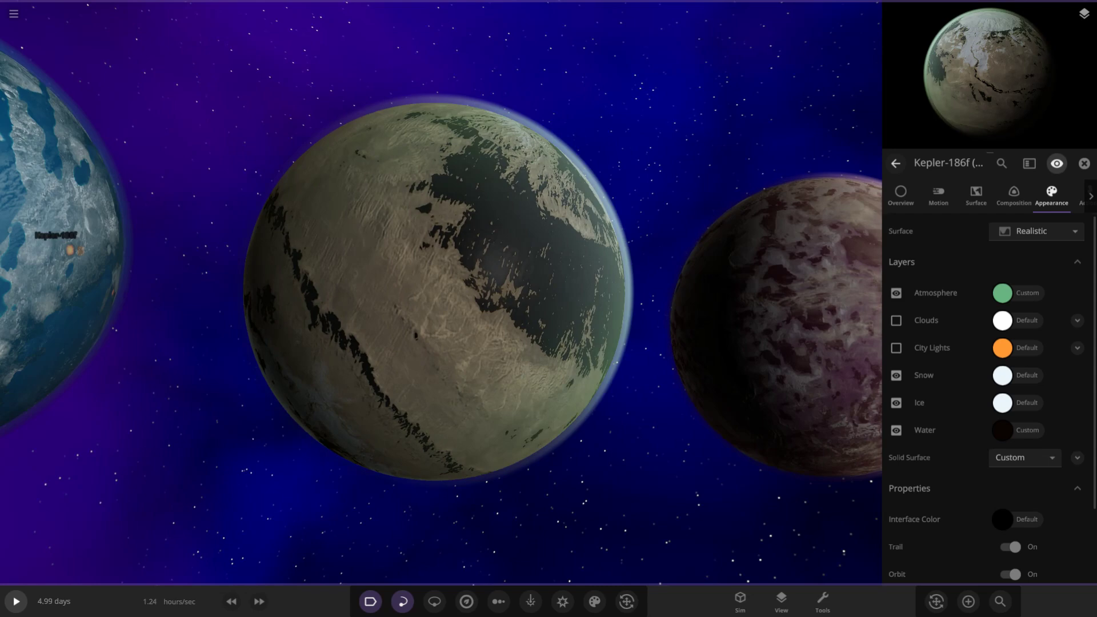
{"action": "left_click", "coordinate": [896, 320]}
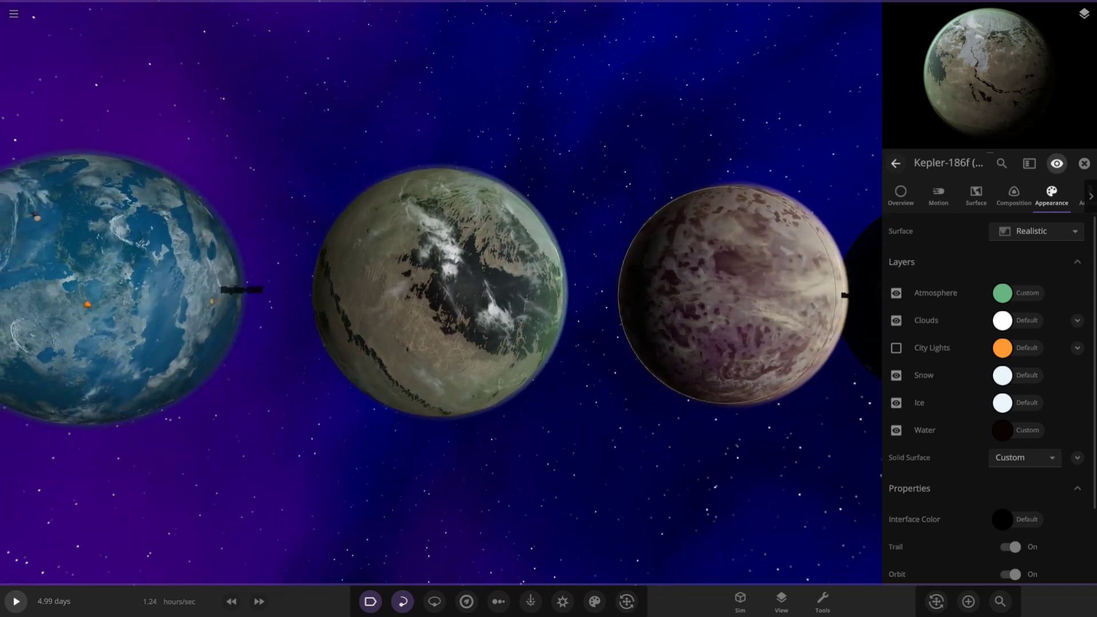
Step: Focus on the pink-mottled Kepler-186 f, fourth in the row, and review its overview properties
{"action": "double_click", "coordinate": [733, 295]}
{"action": "left_click", "coordinate": [901, 196]}
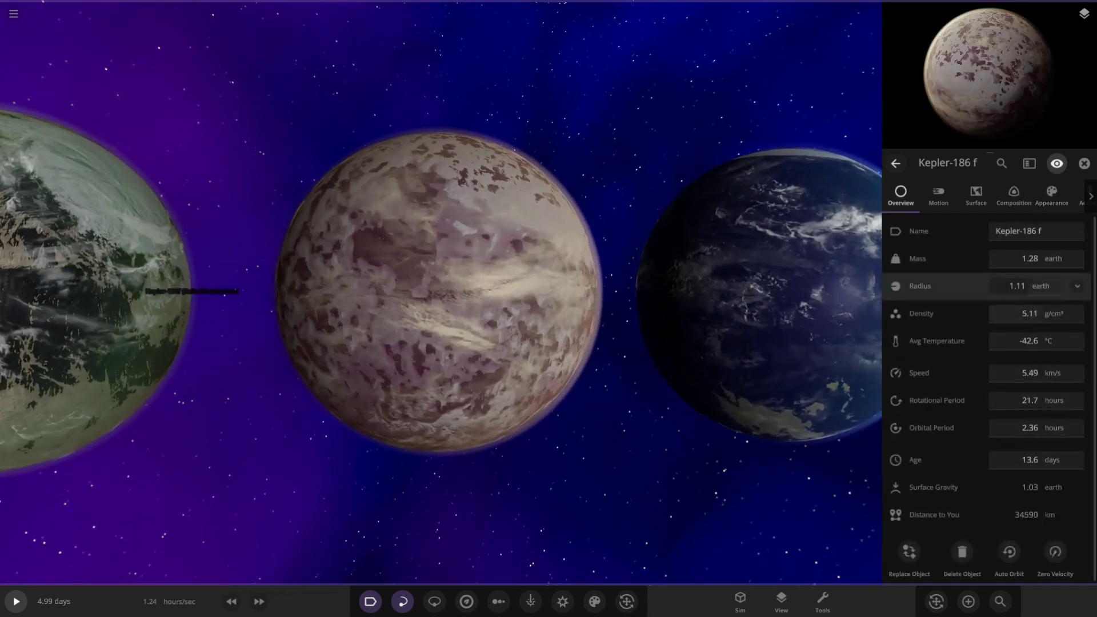
{"action": "scroll", "coordinate": [442, 293], "scroll_direction": "down", "scroll_amount": 4}
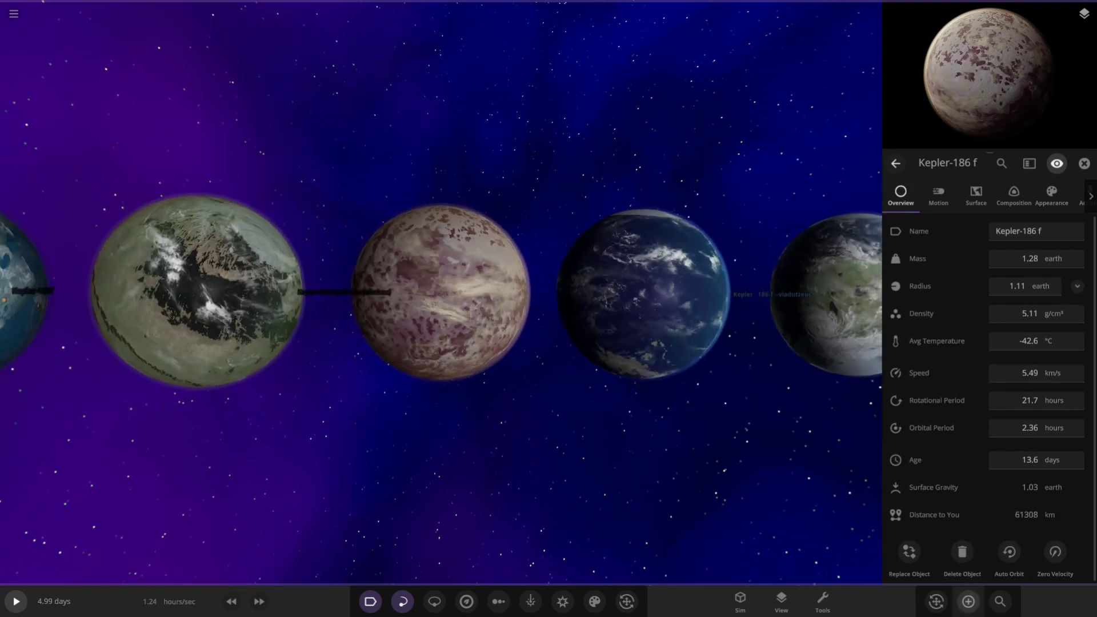
Step: Search the library of objects to add for "kepl", and close the library without placing anything
{"action": "left_click", "coordinate": [968, 601]}
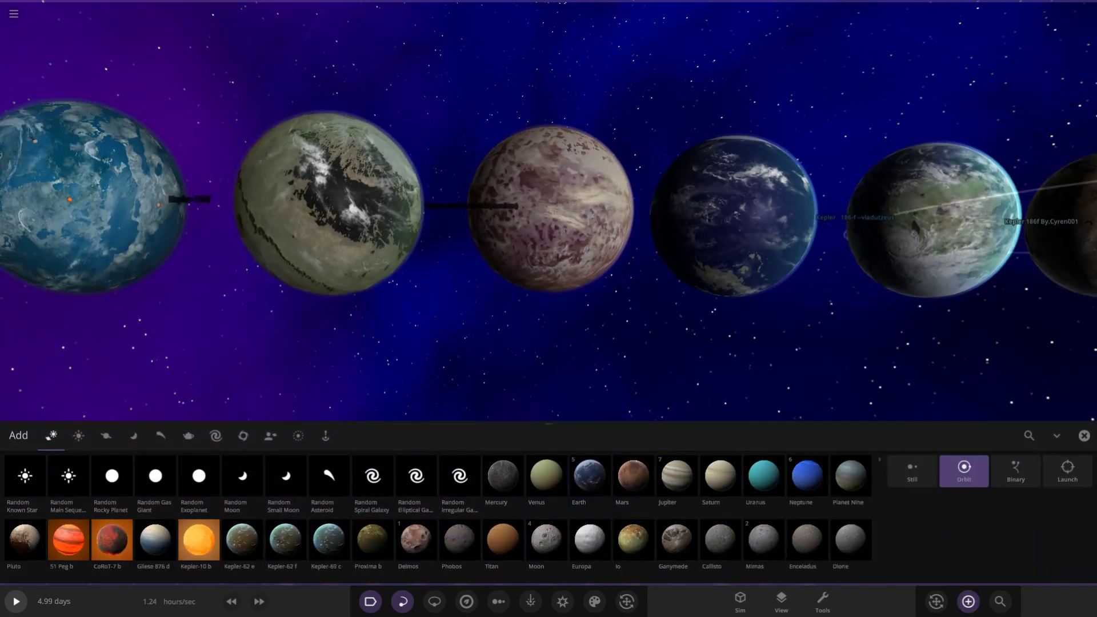
{"action": "left_click", "coordinate": [1029, 435]}
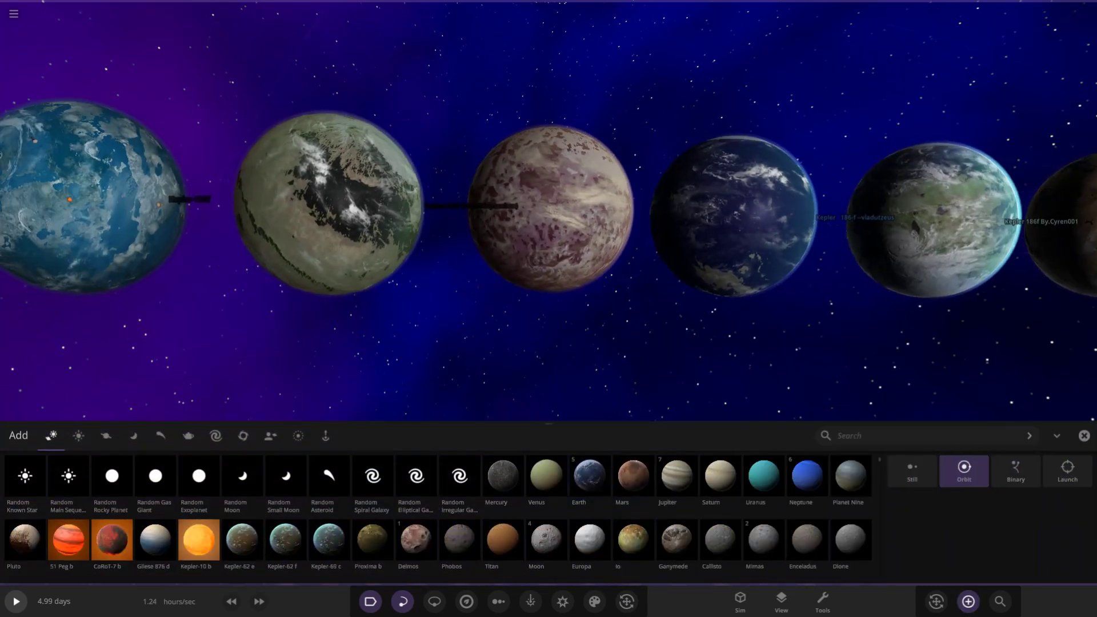
{"action": "type", "text": "kepl"}
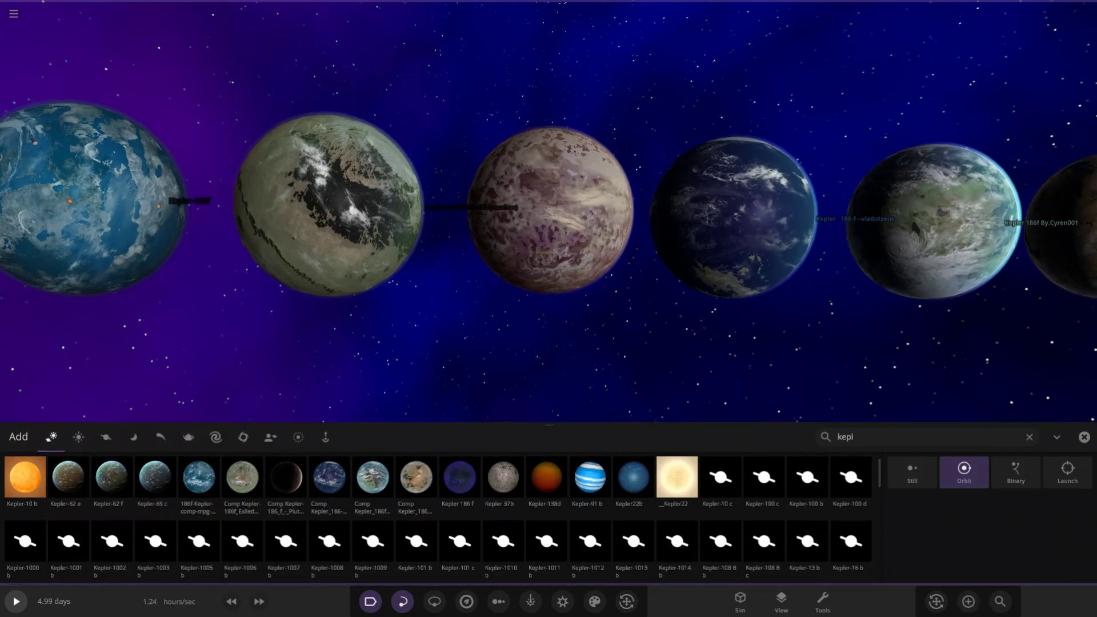
{"action": "left_click", "coordinate": [1085, 437]}
Step: Select the pink-mottled planet, examine it up close and from afar, and turn off the object labels
{"action": "left_click", "coordinate": [563, 291]}
{"action": "scroll", "coordinate": [563, 291], "scroll_direction": "up", "scroll_amount": 6}
{"action": "scroll", "coordinate": [563, 291], "scroll_direction": "down", "scroll_amount": 2}
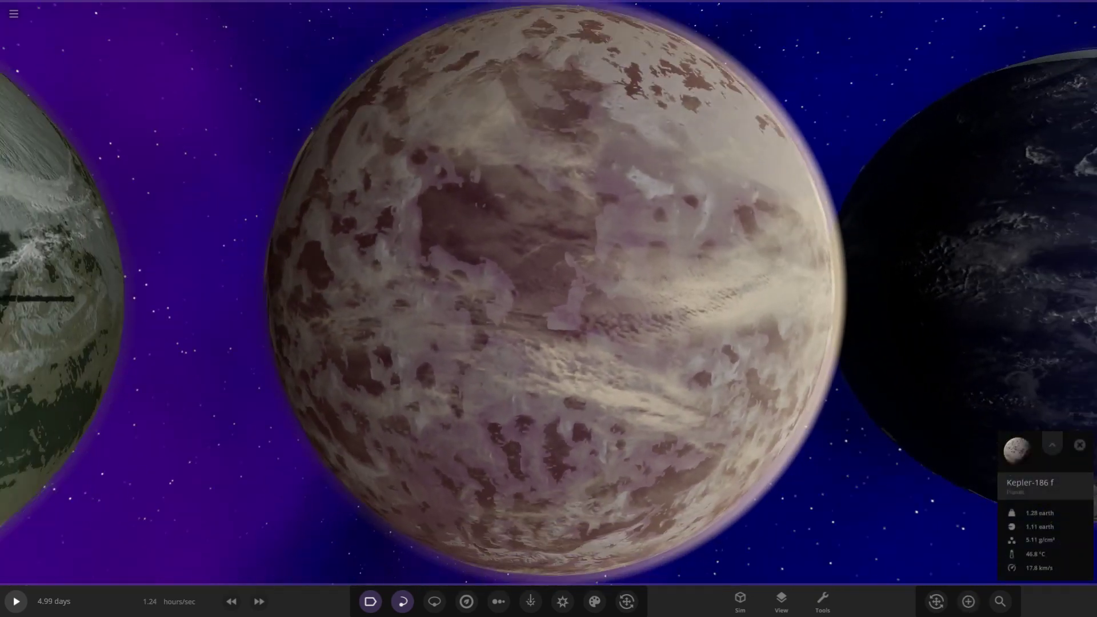
{"action": "scroll", "coordinate": [563, 292], "scroll_direction": "down", "scroll_amount": 5}
{"action": "right_click_drag", "start_coordinate": [563, 291], "coordinate": [594, 291]}
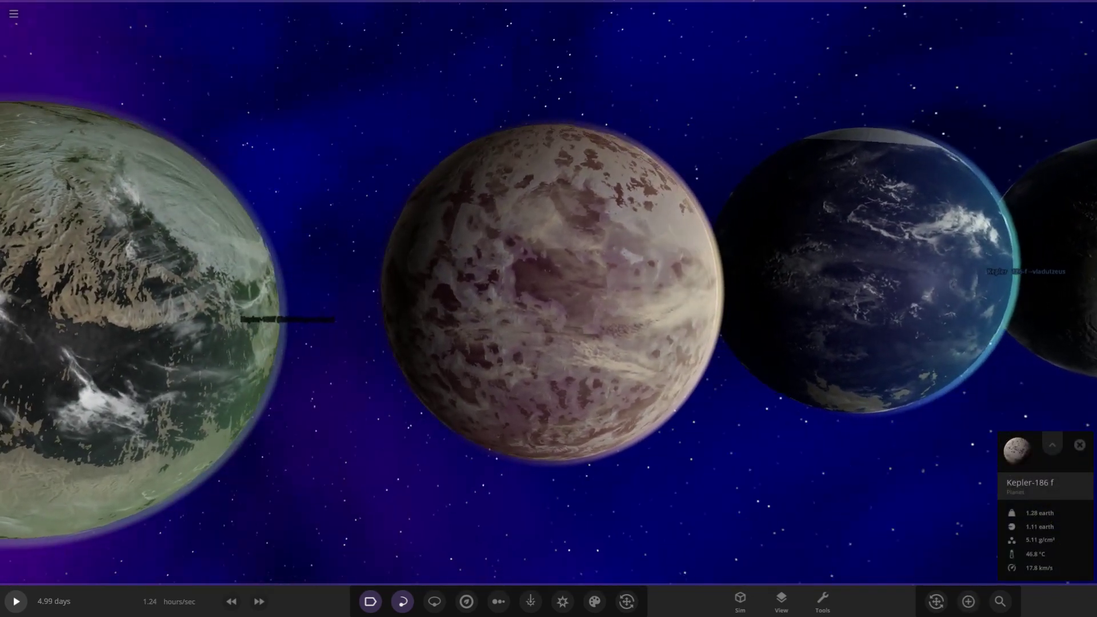
{"action": "left_click", "coordinate": [370, 601]}
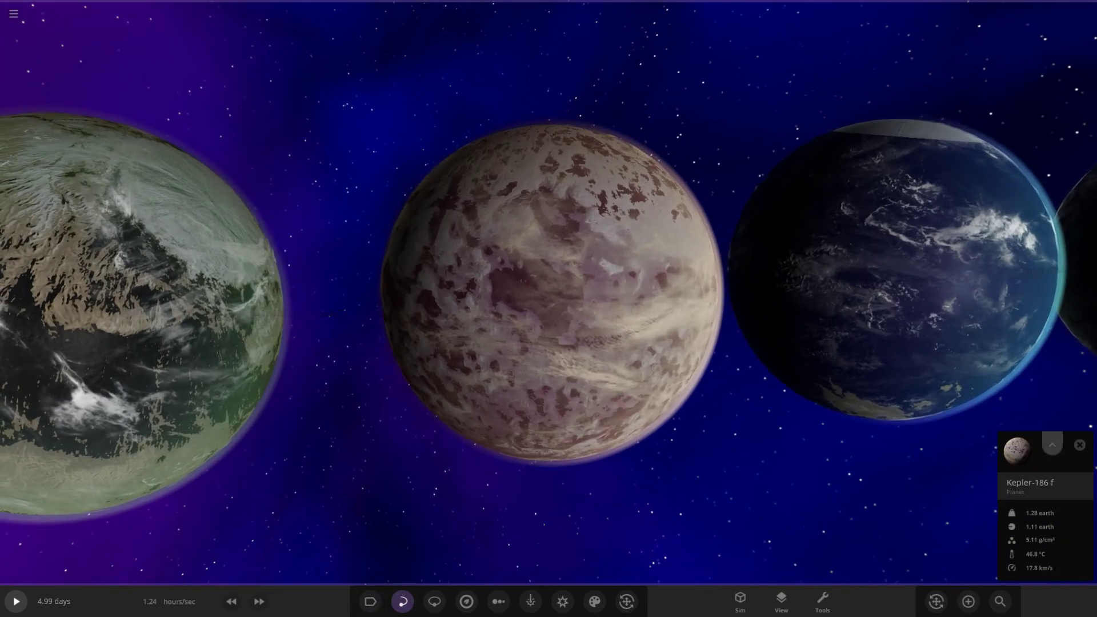
Step: Open the pink-mottled planet's appearance settings and hide its atmosphere and clouds
{"action": "left_click", "coordinate": [1053, 444]}
{"action": "left_click", "coordinate": [897, 293]}
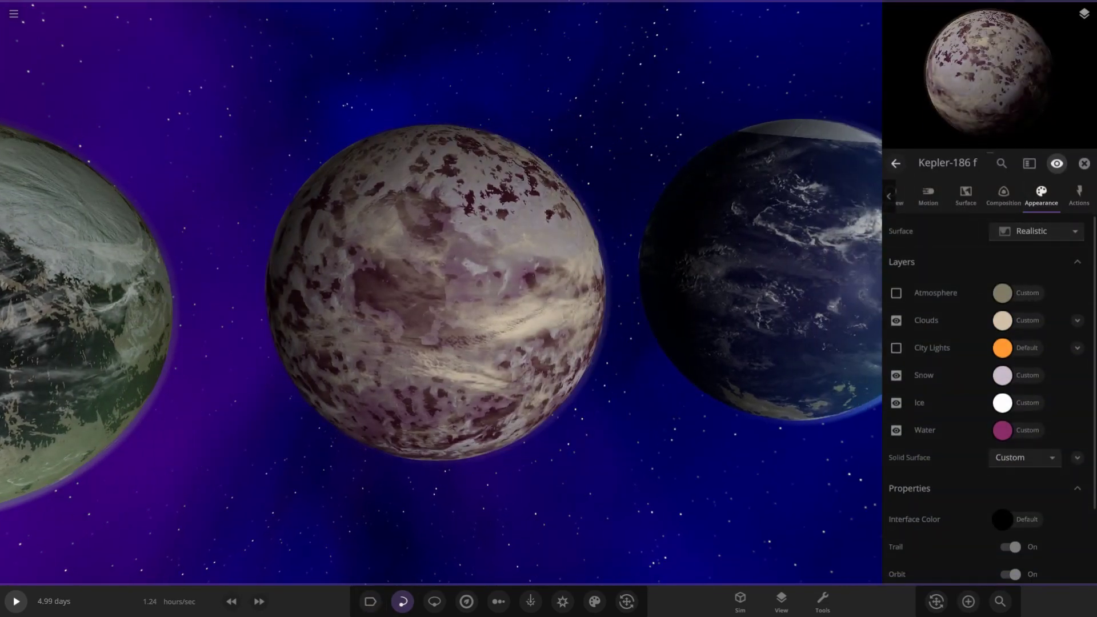
{"action": "left_click", "coordinate": [896, 321]}
Step: Examine the pink-mottled planet's bare land, snow and dark magenta water from several angles
{"action": "scroll", "coordinate": [437, 293], "scroll_direction": "up", "scroll_amount": 5}
{"action": "right_click_drag", "start_coordinate": [458, 303], "coordinate": [400, 274]}
{"action": "scroll", "coordinate": [437, 293], "scroll_direction": "down", "scroll_amount": 3}
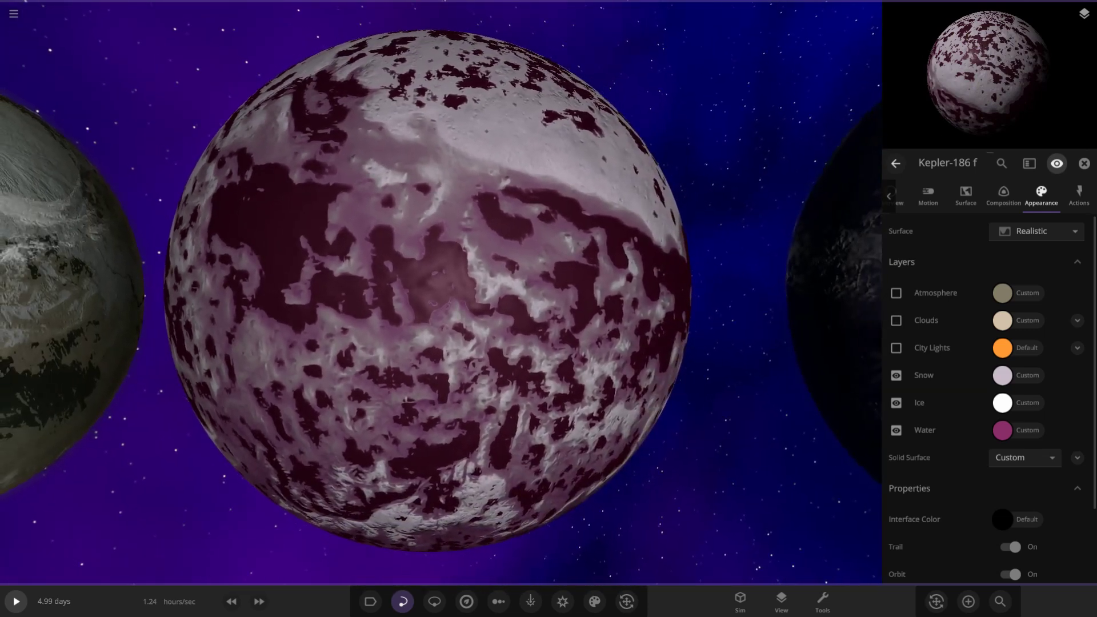
{"action": "right_click_drag", "start_coordinate": [438, 293], "coordinate": [474, 274]}
{"action": "scroll", "coordinate": [437, 293], "scroll_direction": "up", "scroll_amount": 3}
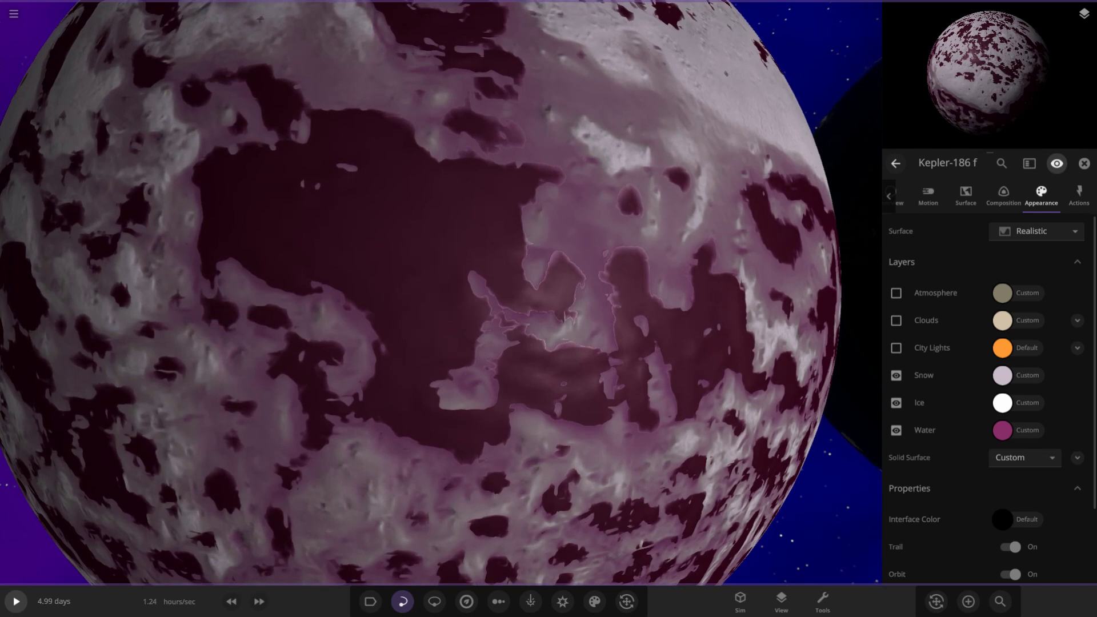
{"action": "scroll", "coordinate": [440, 292], "scroll_direction": "down", "scroll_amount": 5}
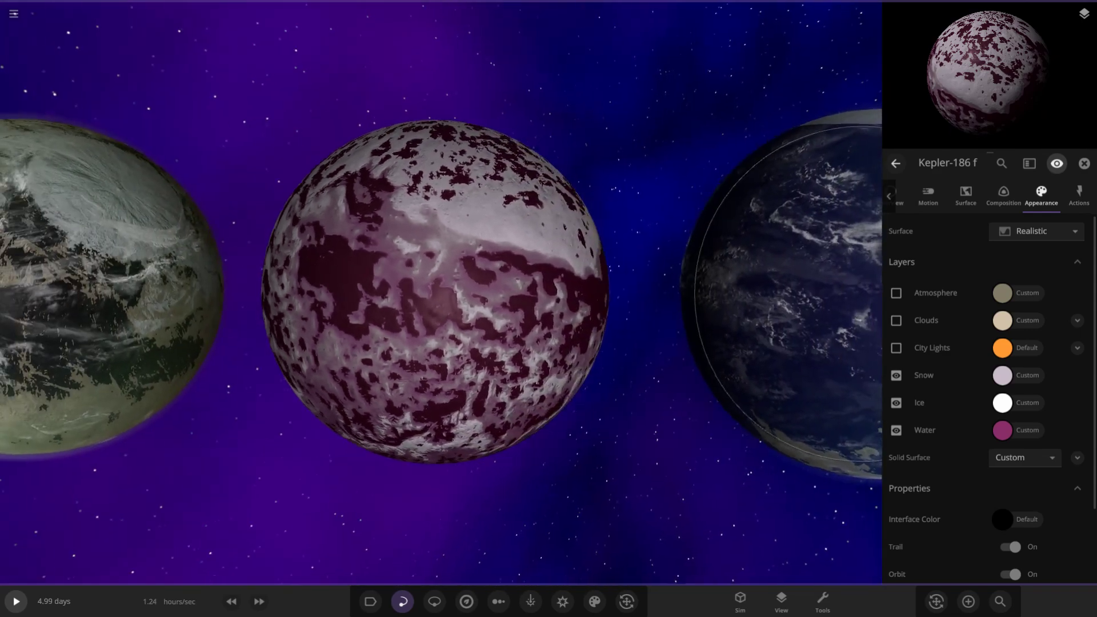
Step: Show the pink-mottled planet's atmosphere and clouds again and view it beside its neighbours
{"action": "left_click", "coordinate": [896, 293]}
{"action": "left_click", "coordinate": [896, 321]}
{"action": "left_click_drag", "start_coordinate": [411, 293], "coordinate": [571, 293]}
{"action": "scroll", "coordinate": [441, 292], "scroll_direction": "up", "scroll_amount": 4}
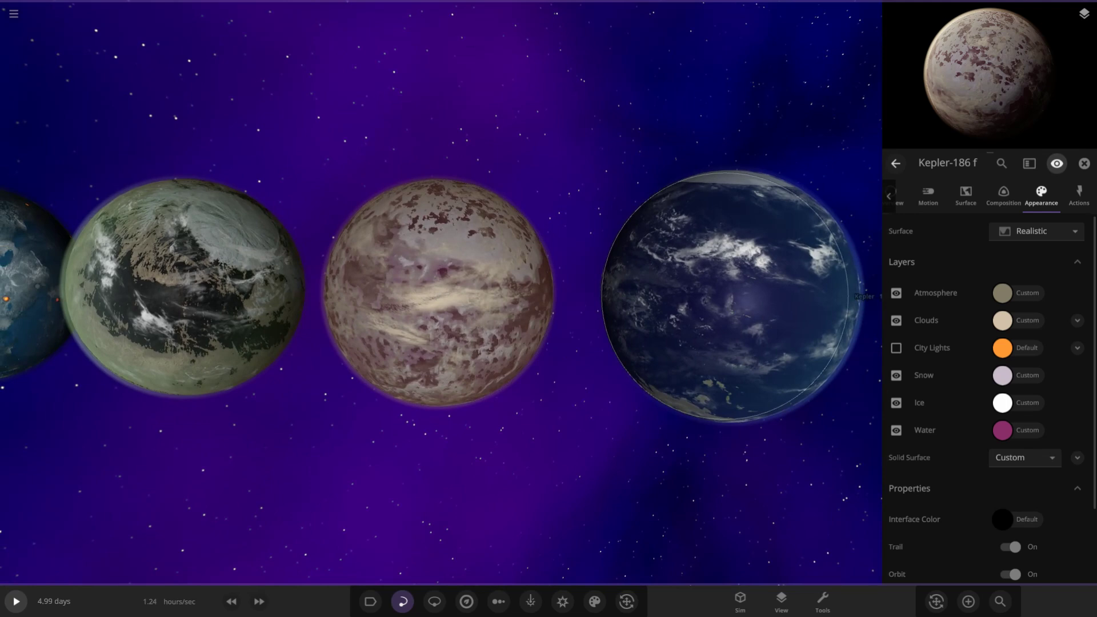
Step: Focus on the dark blue ocean planet, fifth in the row, review its overview, and hide its clouds and atmosphere
{"action": "double_click", "coordinate": [737, 295]}
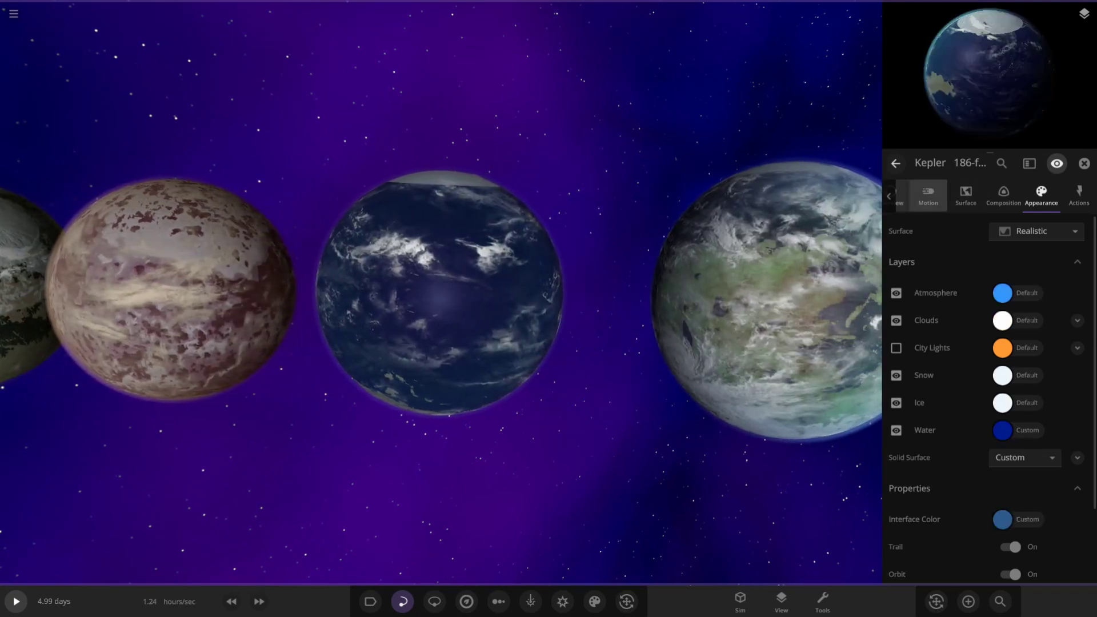
{"action": "left_click", "coordinate": [900, 196]}
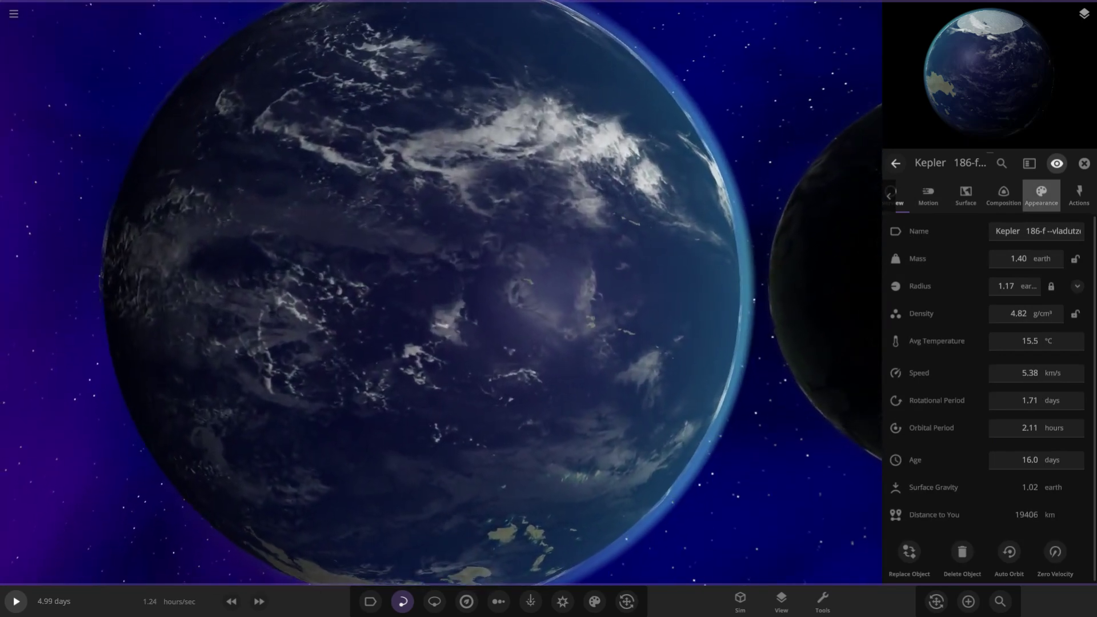
{"action": "left_click", "coordinate": [1042, 196]}
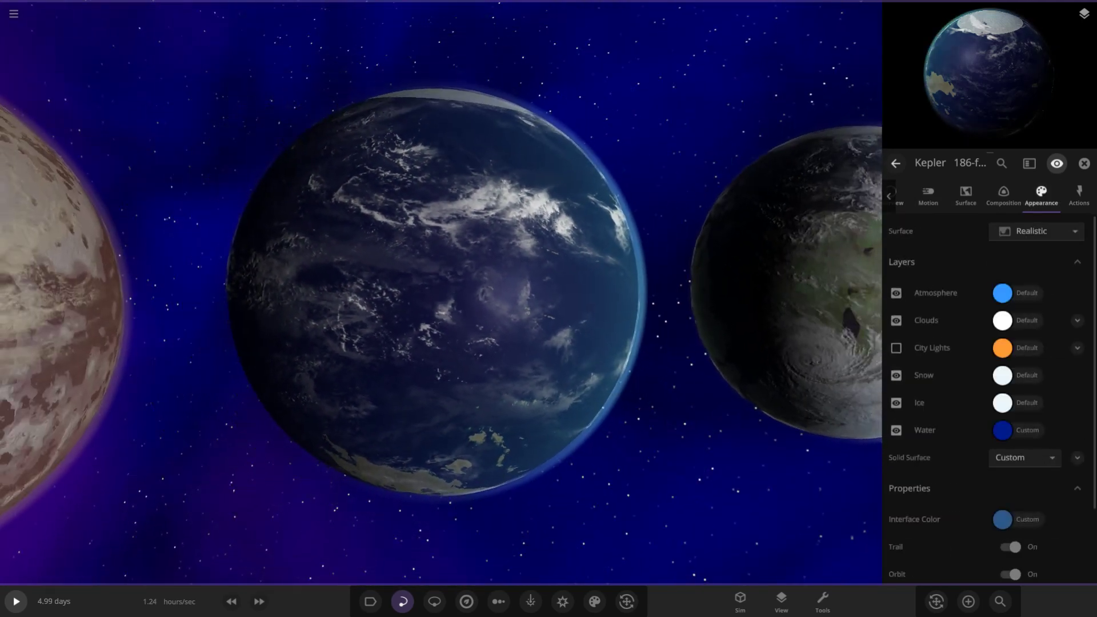
{"action": "left_click", "coordinate": [896, 321]}
{"action": "left_click", "coordinate": [896, 293]}
Step: Examine the ocean planet's bare surface and polar ice cap, and show its atmosphere and clouds again
{"action": "right_click_drag", "start_coordinate": [445, 343], "coordinate": [480, 229]}
{"action": "scroll", "coordinate": [441, 292], "scroll_direction": "up", "scroll_amount": 5}
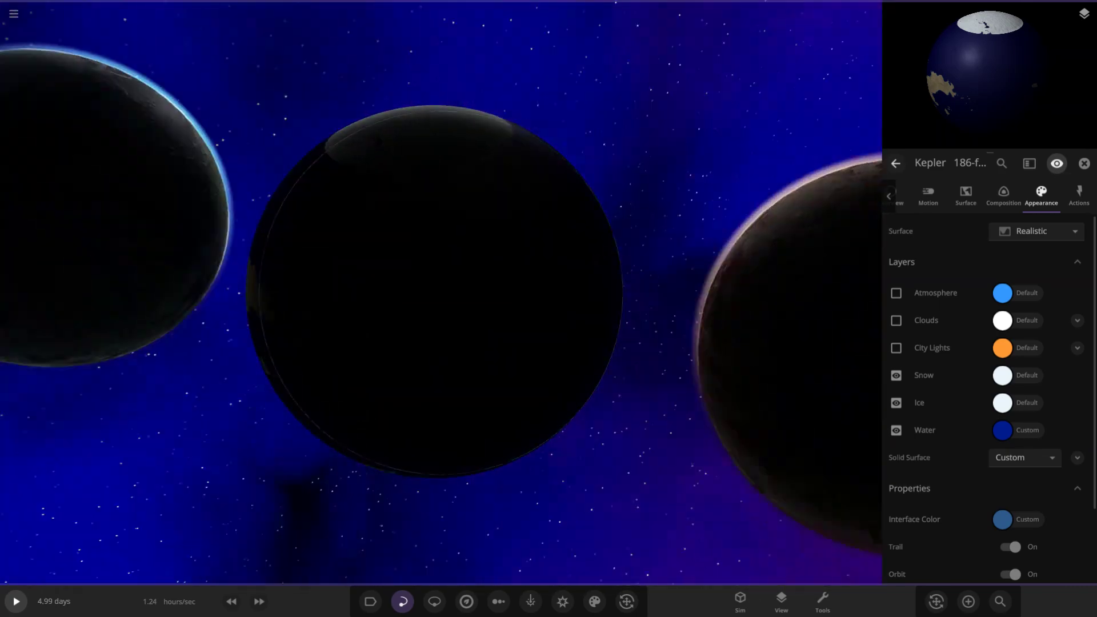
{"action": "left_click", "coordinate": [896, 293]}
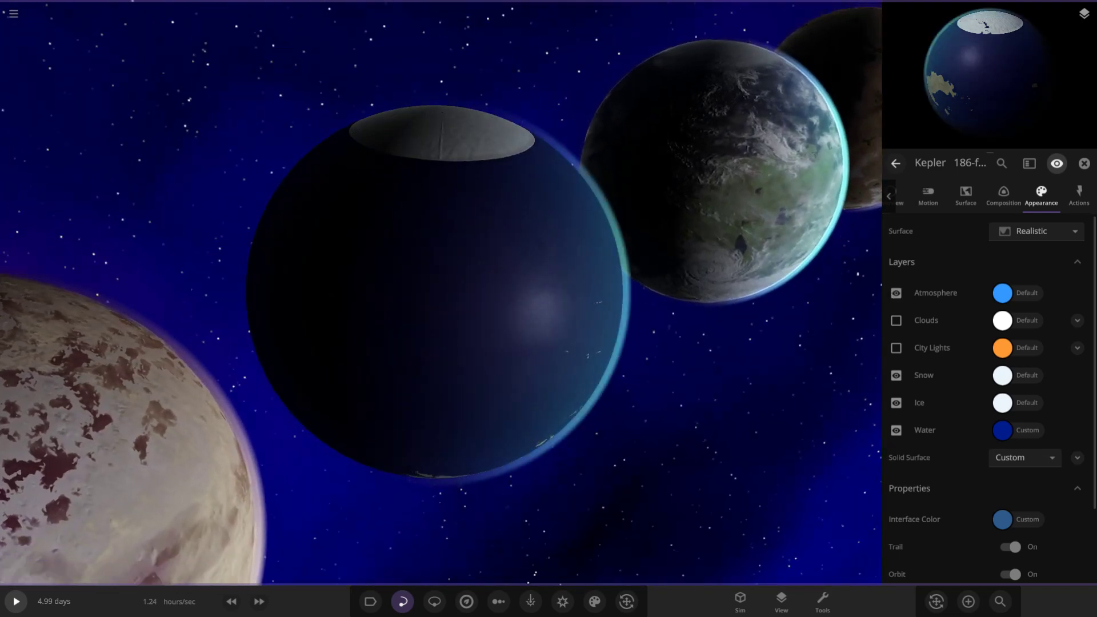
{"action": "right_click_drag", "start_coordinate": [446, 343], "coordinate": [434, 292]}
{"action": "scroll", "coordinate": [442, 293], "scroll_direction": "up", "scroll_amount": 4}
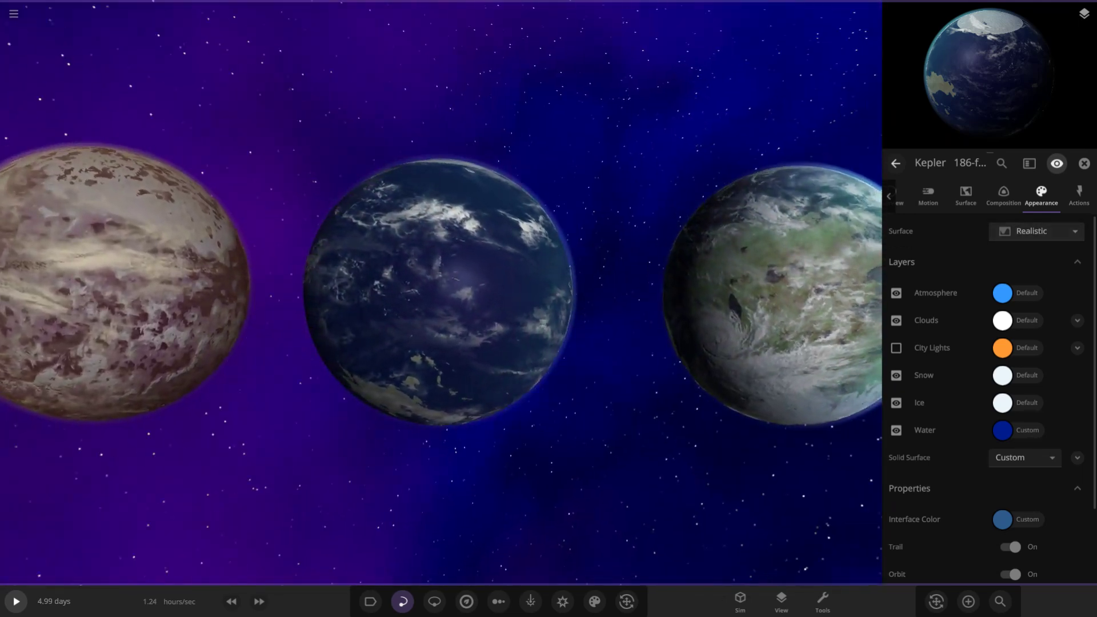
Step: Focus on the green Kepler 186f, sixth in the row, review its overview, and hide its atmosphere and clouds
{"action": "left_click", "coordinate": [1004, 196]}
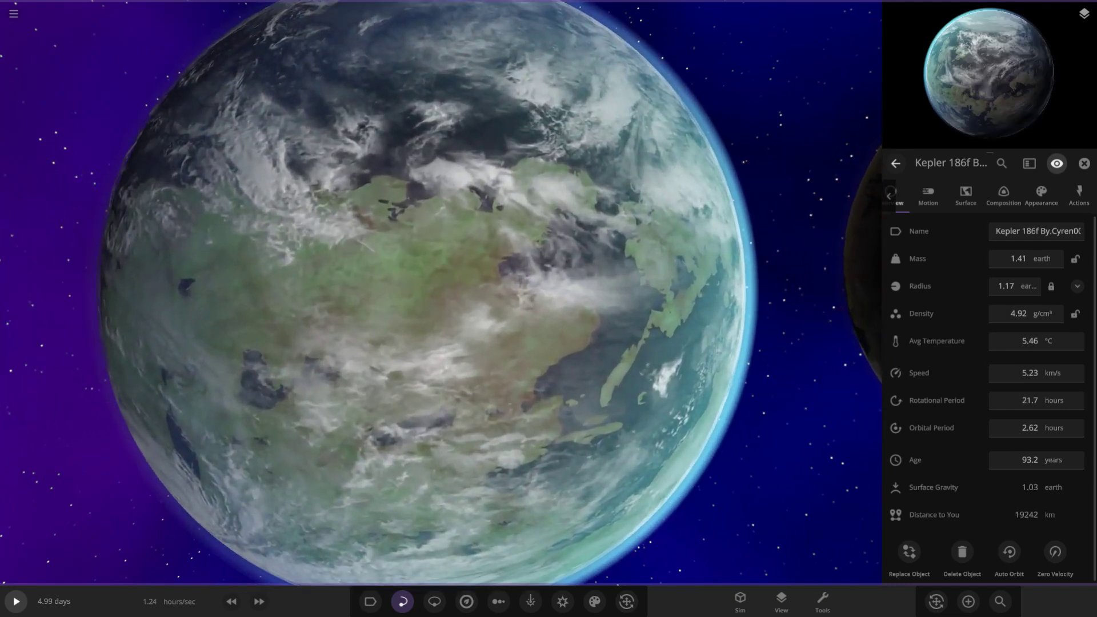
{"action": "scroll", "coordinate": [441, 293], "scroll_direction": "up", "scroll_amount": 3}
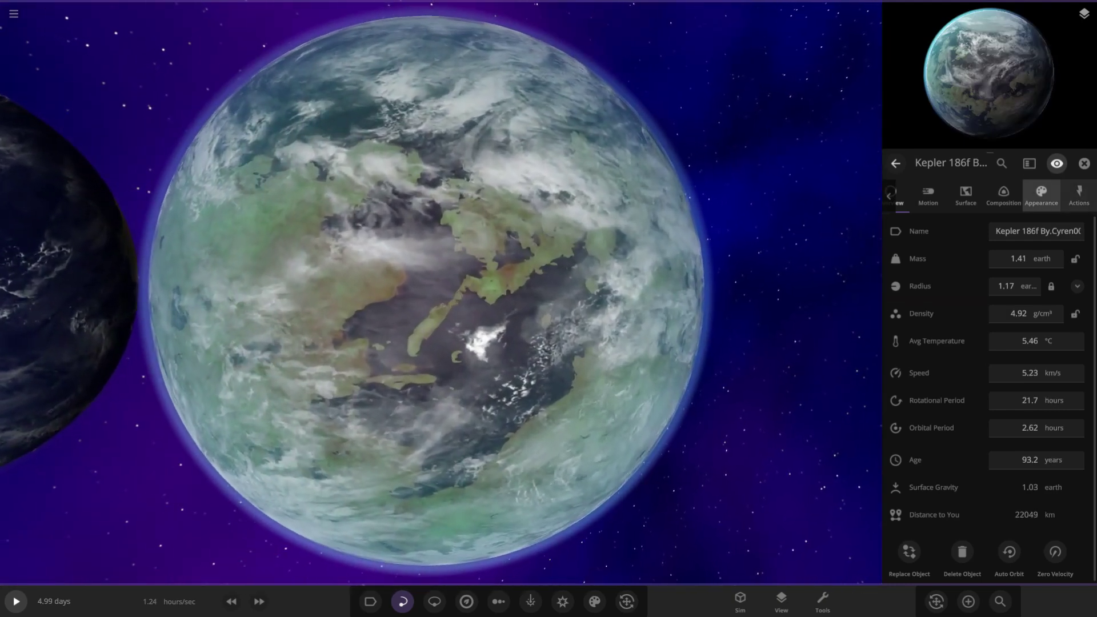
{"action": "left_click", "coordinate": [1042, 196]}
{"action": "left_click", "coordinate": [896, 293]}
{"action": "left_click", "coordinate": [896, 320]}
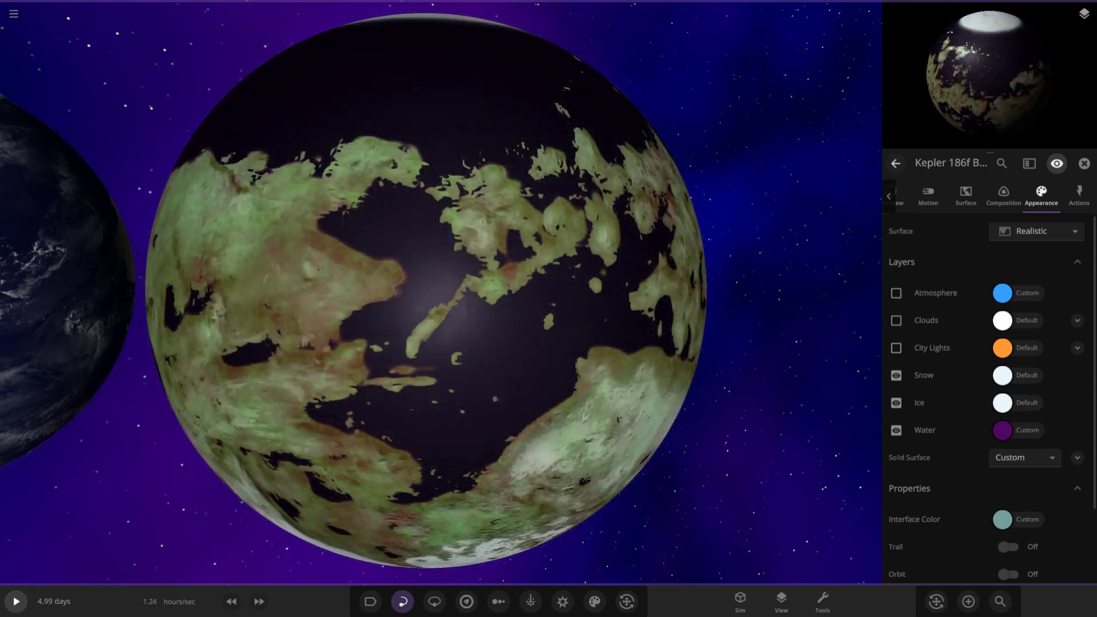
Step: Examine the green planet's bare continents and dark purple water, and compare it with the other planets in the row
{"action": "right_click_drag", "start_coordinate": [400, 297], "coordinate": [641, 291]}
{"action": "scroll", "coordinate": [440, 293], "scroll_direction": "up", "scroll_amount": 3}
{"action": "scroll", "coordinate": [440, 293], "scroll_direction": "down", "scroll_amount": 5}
{"action": "right_click_drag", "start_coordinate": [572, 320], "coordinate": [326, 240]}
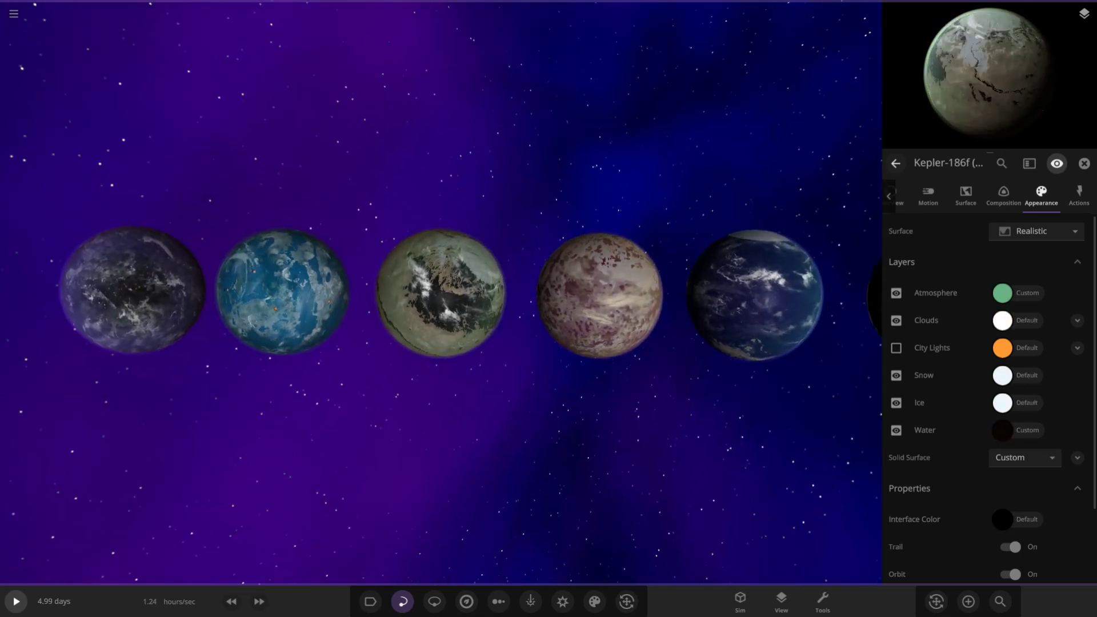
{"action": "scroll", "coordinate": [441, 293], "scroll_direction": "down", "scroll_amount": 4}
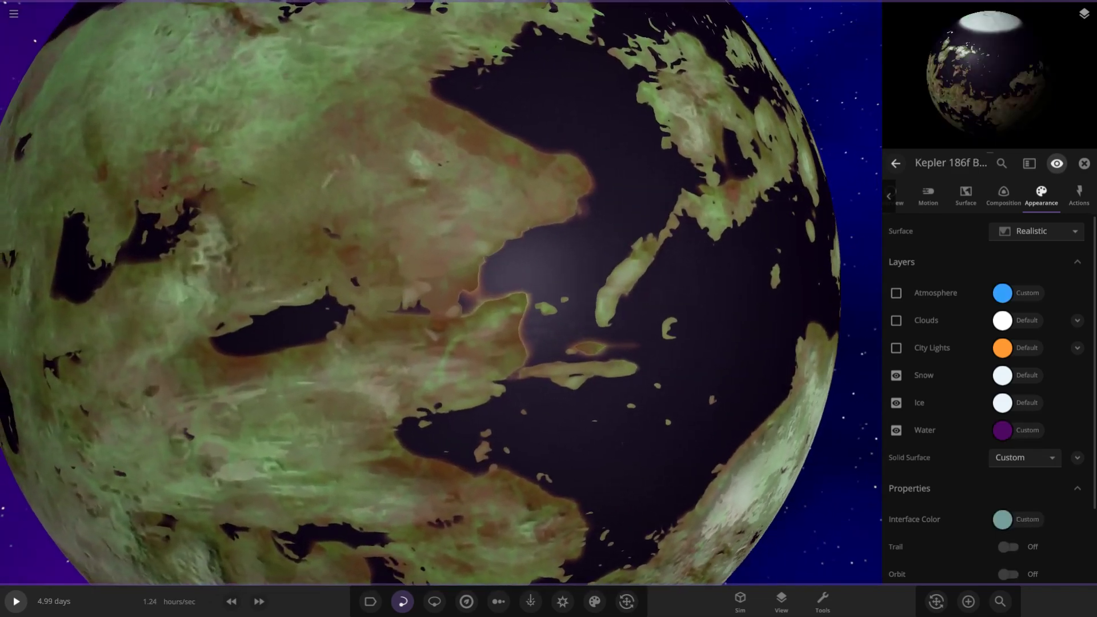
Step: Show the green planet's clouds and atmosphere again, and compare its look with and without these layers
{"action": "left_click", "coordinate": [896, 320]}
{"action": "left_click", "coordinate": [896, 293]}
{"action": "scroll", "coordinate": [442, 293], "scroll_direction": "down", "scroll_amount": 4}
{"action": "left_click_drag", "start_coordinate": [441, 293], "coordinate": [577, 286]}
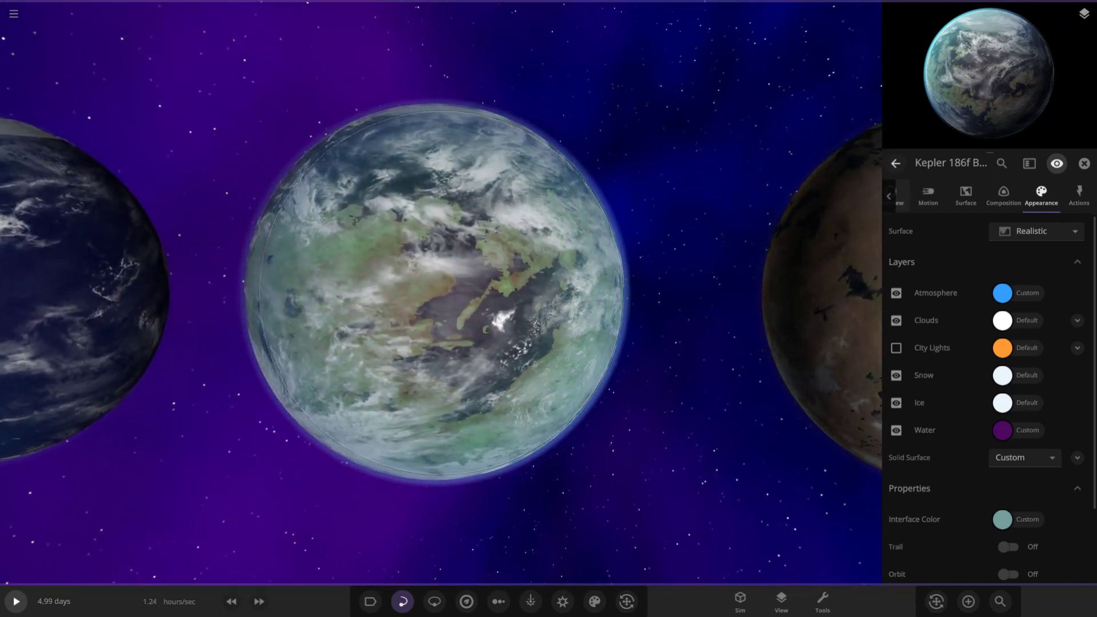
{"action": "left_click", "coordinate": [896, 293]}
{"action": "left_click", "coordinate": [896, 320]}
{"action": "scroll", "coordinate": [440, 292], "scroll_direction": "up", "scroll_amount": 5}
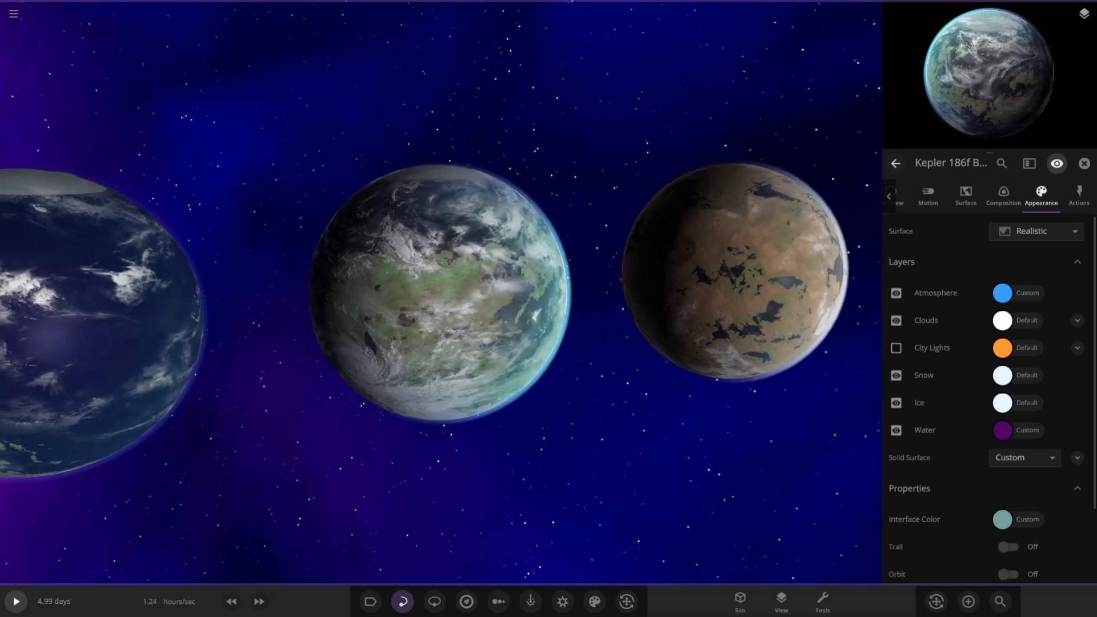
Step: Focus on the brown Kepler 186 f, seventh in the row, review its overview properties, and examine its surface up close
{"action": "double_click", "coordinate": [750, 275]}
{"action": "left_click", "coordinate": [899, 197]}
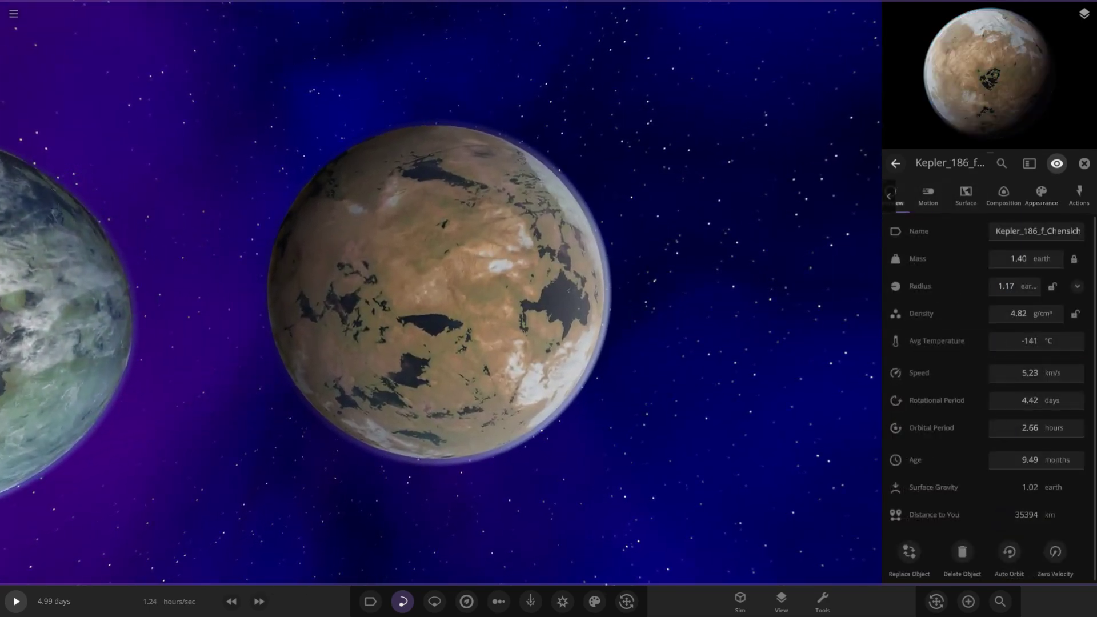
{"action": "scroll", "coordinate": [440, 293], "scroll_direction": "down", "scroll_amount": 4}
{"action": "right_click_drag", "start_coordinate": [514, 292], "coordinate": [400, 289]}
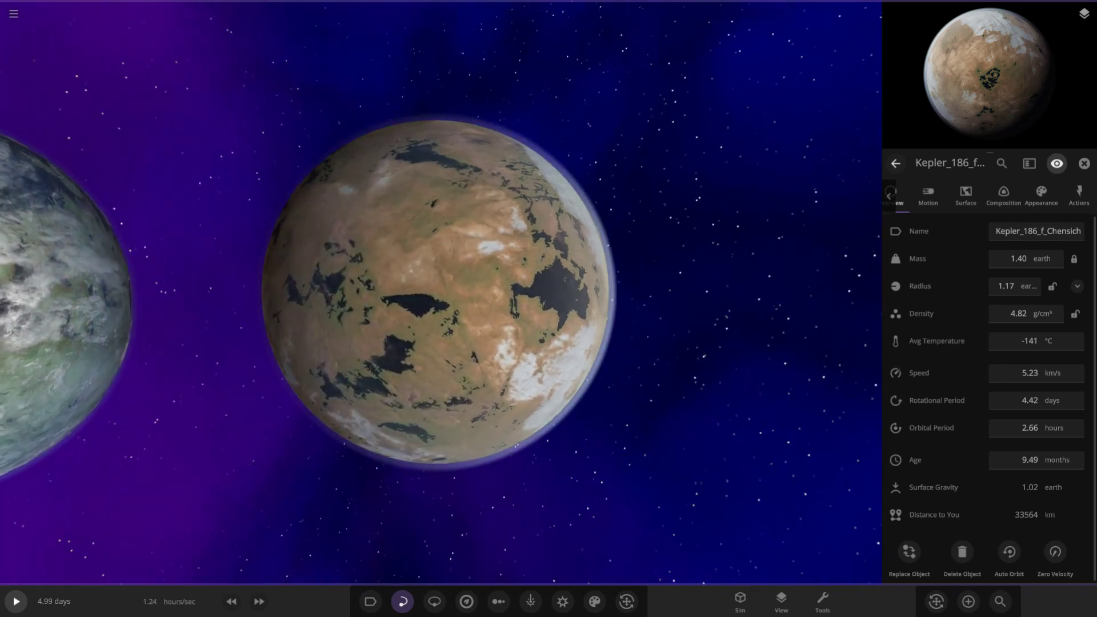
{"action": "scroll", "coordinate": [440, 293], "scroll_direction": "up", "scroll_amount": 4}
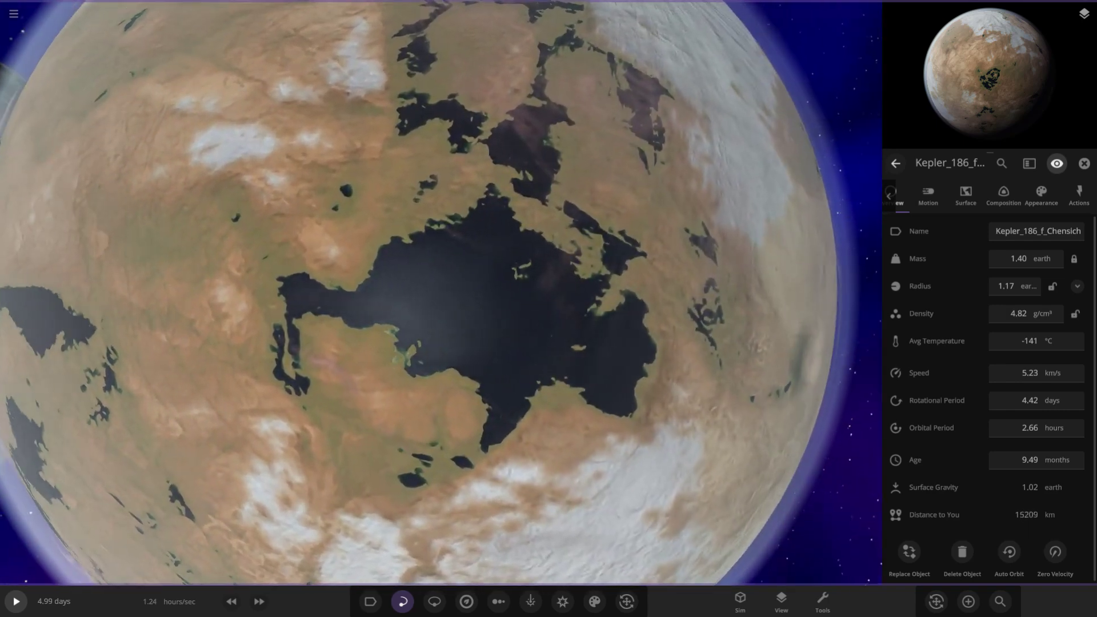
Step: Review the brown planet's appearance layers while viewing its large dark lake and snowfields, and return to its overview
{"action": "left_click", "coordinate": [1041, 196]}
{"action": "scroll", "coordinate": [441, 293], "scroll_direction": "down", "scroll_amount": 5}
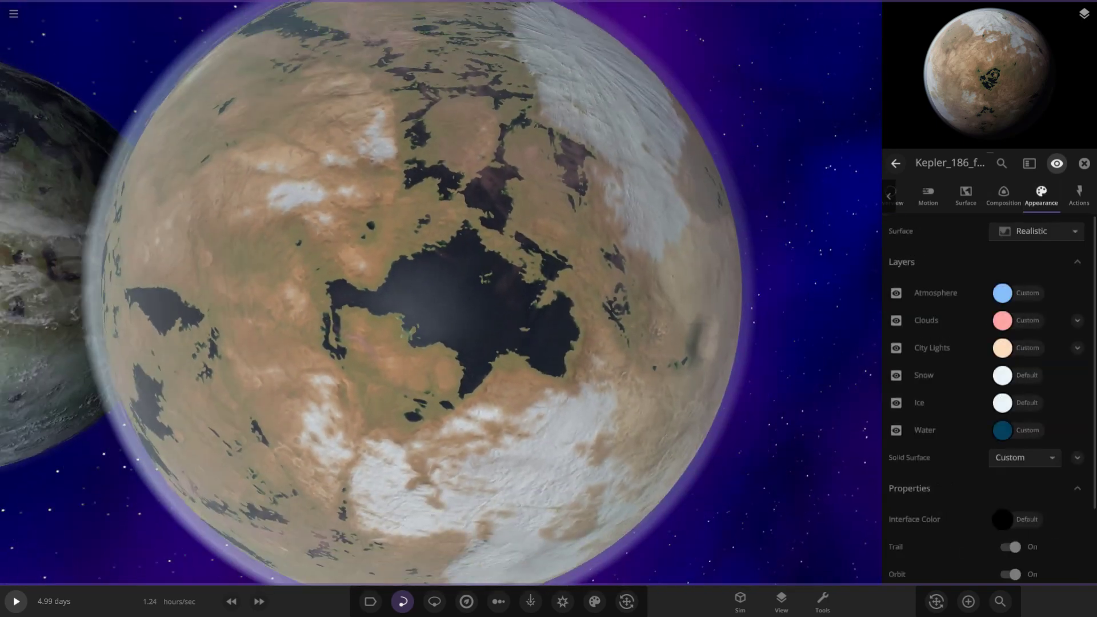
{"action": "left_click_drag", "start_coordinate": [441, 292], "coordinate": [600, 257]}
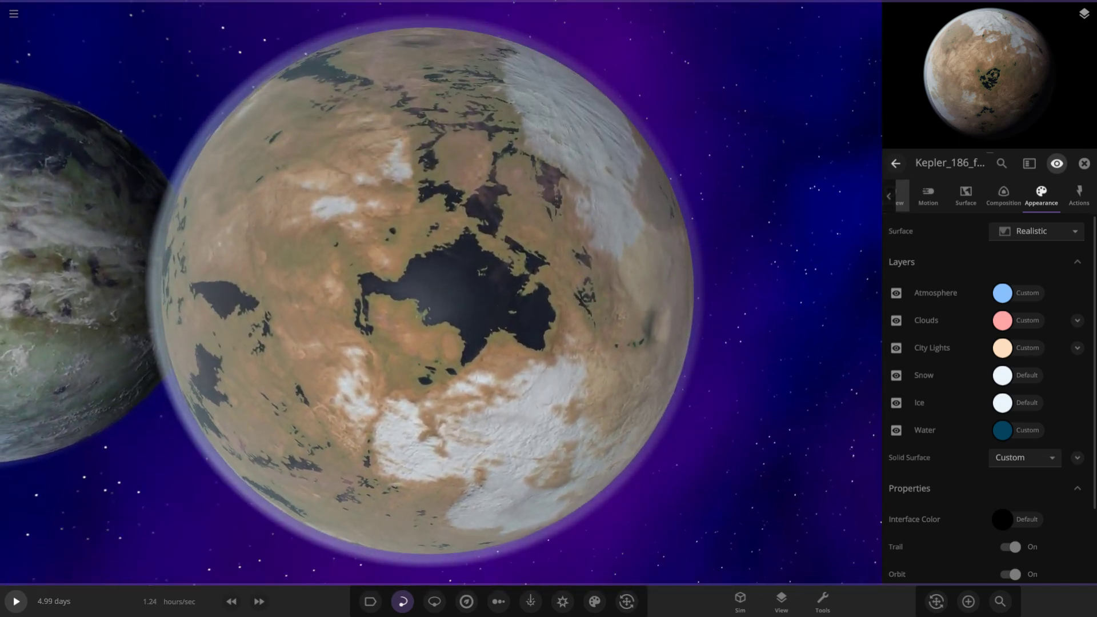
{"action": "left_click", "coordinate": [902, 196]}
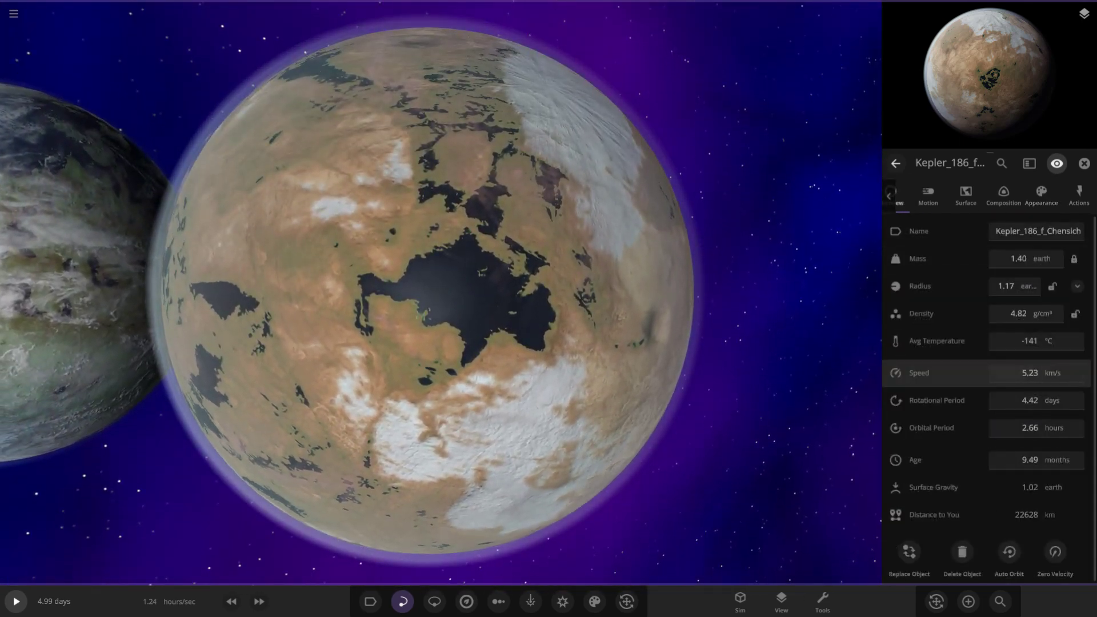
Step: Examine the brown planet's other regions up close, and compare it with the whole row of planets
{"action": "scroll", "coordinate": [441, 293], "scroll_direction": "down", "scroll_amount": 5}
{"action": "left_click_drag", "start_coordinate": [441, 293], "coordinate": [420, 211]}
{"action": "scroll", "coordinate": [440, 293], "scroll_direction": "up", "scroll_amount": 4}
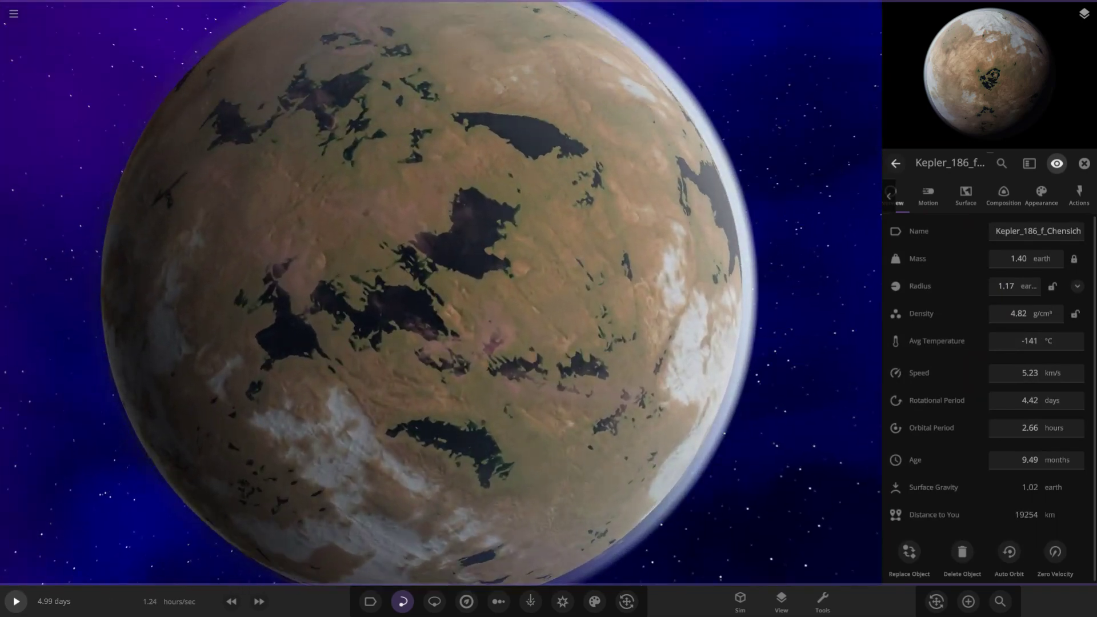
{"action": "scroll", "coordinate": [441, 292], "scroll_direction": "up", "scroll_amount": 2}
{"action": "left_click_drag", "start_coordinate": [441, 292], "coordinate": [366, 260]}
{"action": "scroll", "coordinate": [441, 293], "scroll_direction": "down", "scroll_amount": 4}
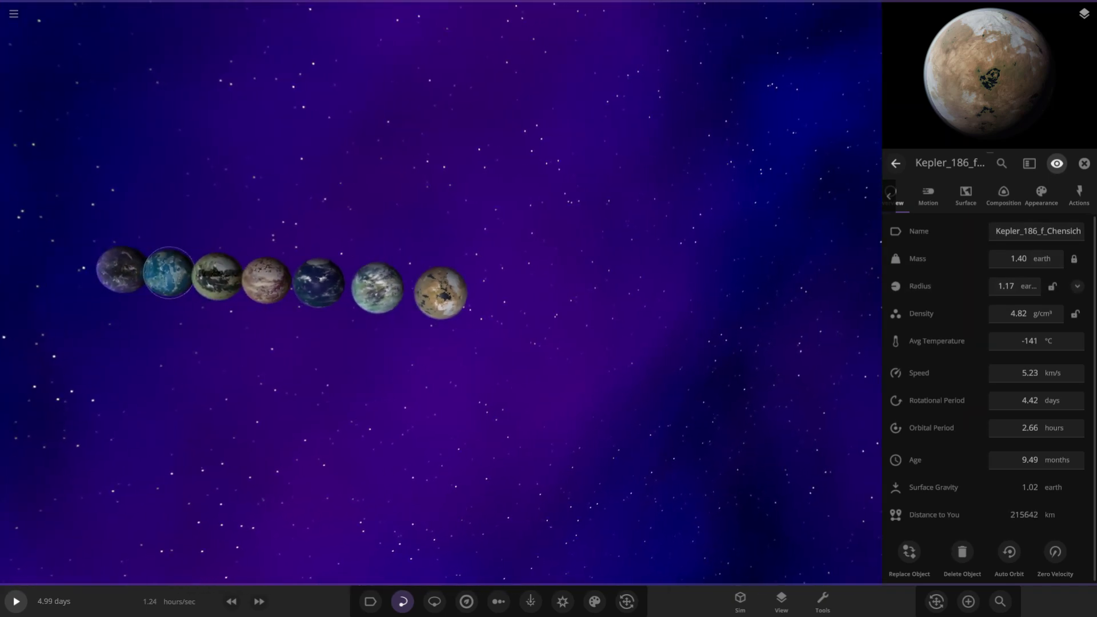
Step: Revisit the user-made planets in order from the blue second one to the green sixth one, reviewing each one's overview
{"action": "double_click", "coordinate": [168, 273]}
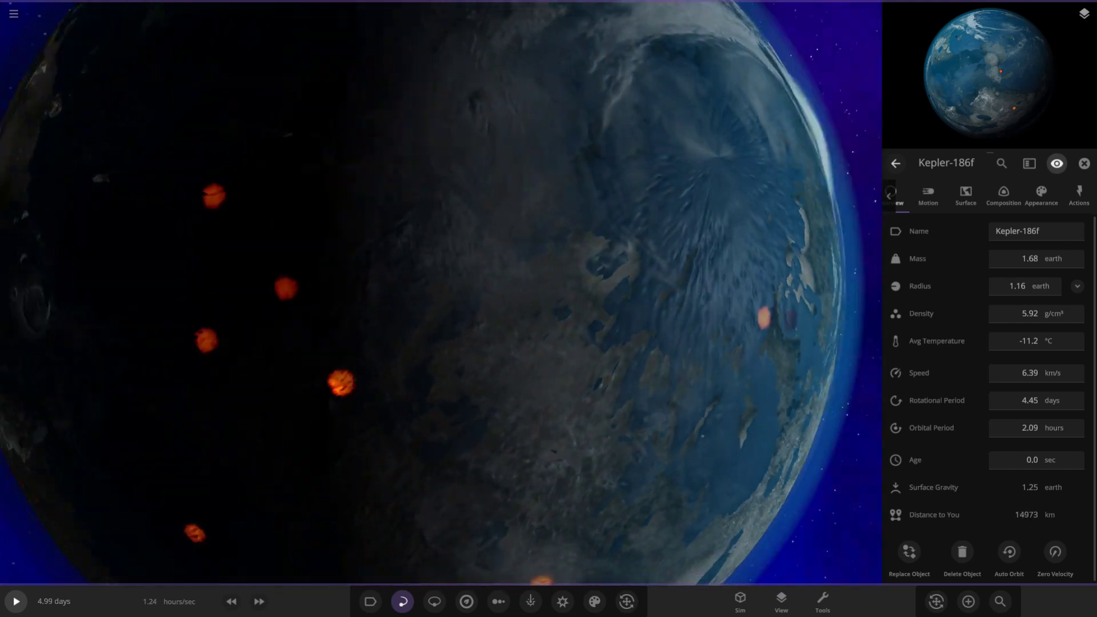
{"action": "scroll", "coordinate": [441, 293], "scroll_direction": "down", "scroll_amount": 5}
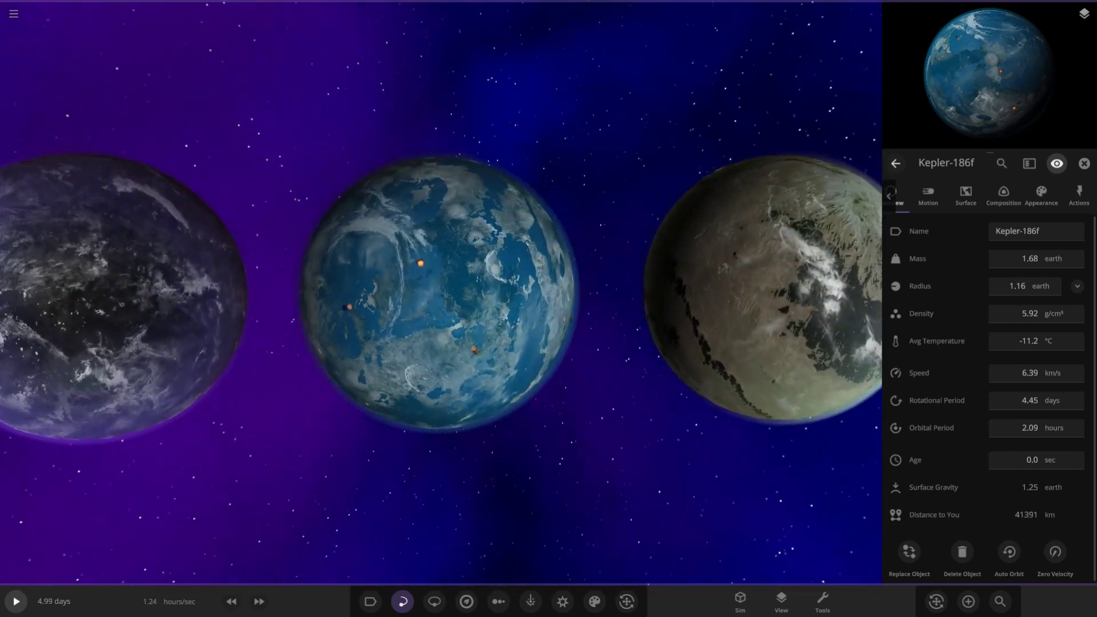
{"action": "left_click", "coordinate": [763, 292]}
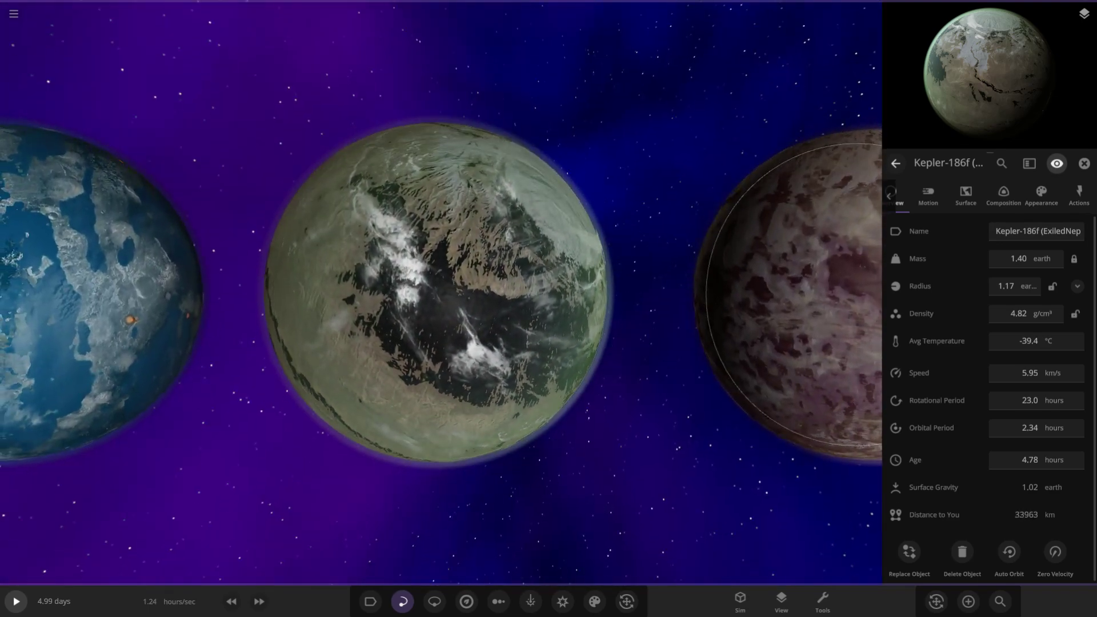
{"action": "double_click", "coordinate": [795, 293]}
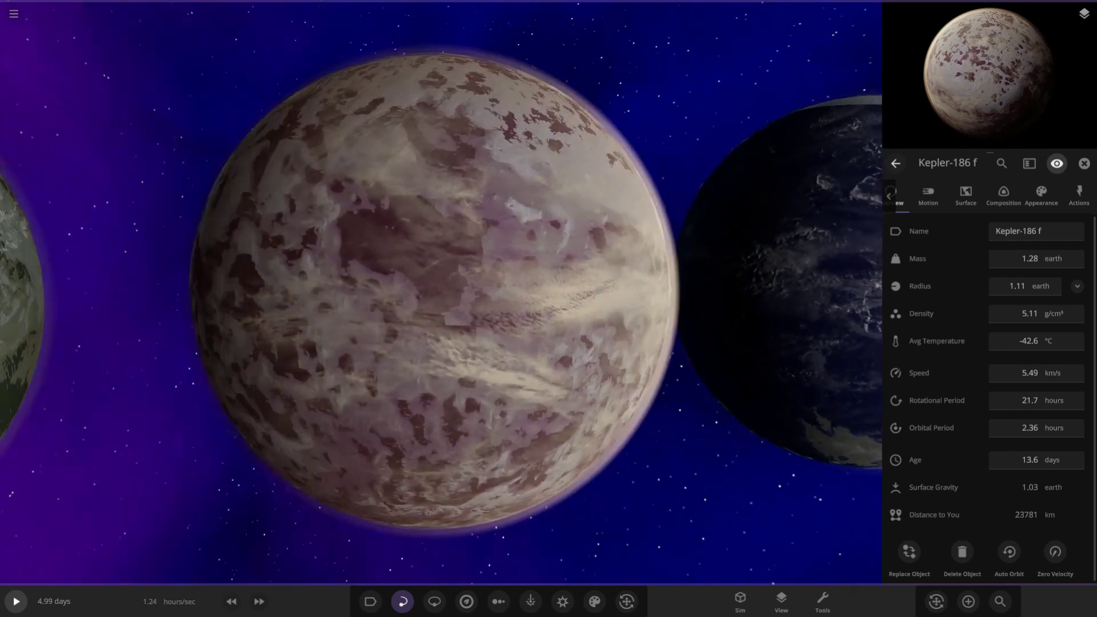
{"action": "right_click_drag", "start_coordinate": [441, 292], "coordinate": [534, 263]}
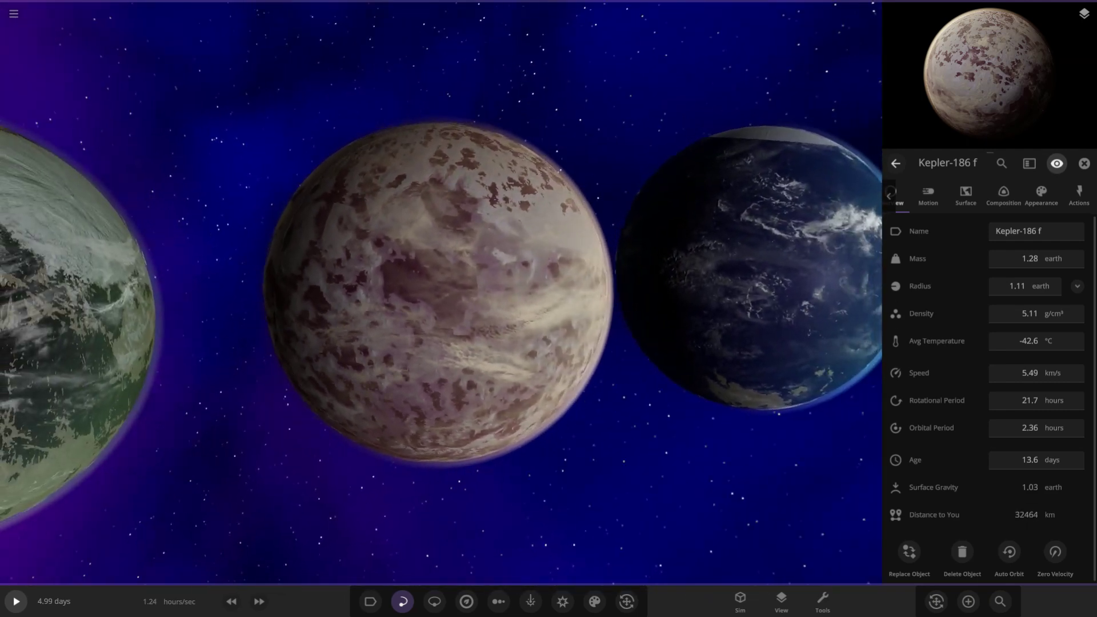
{"action": "double_click", "coordinate": [763, 274]}
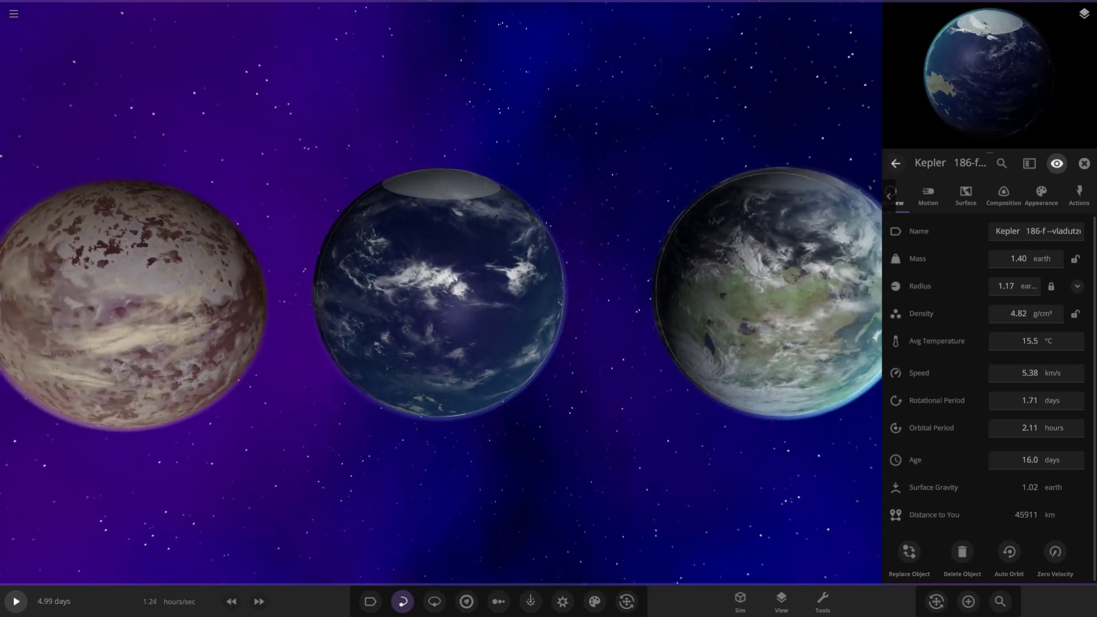
{"action": "double_click", "coordinate": [769, 286]}
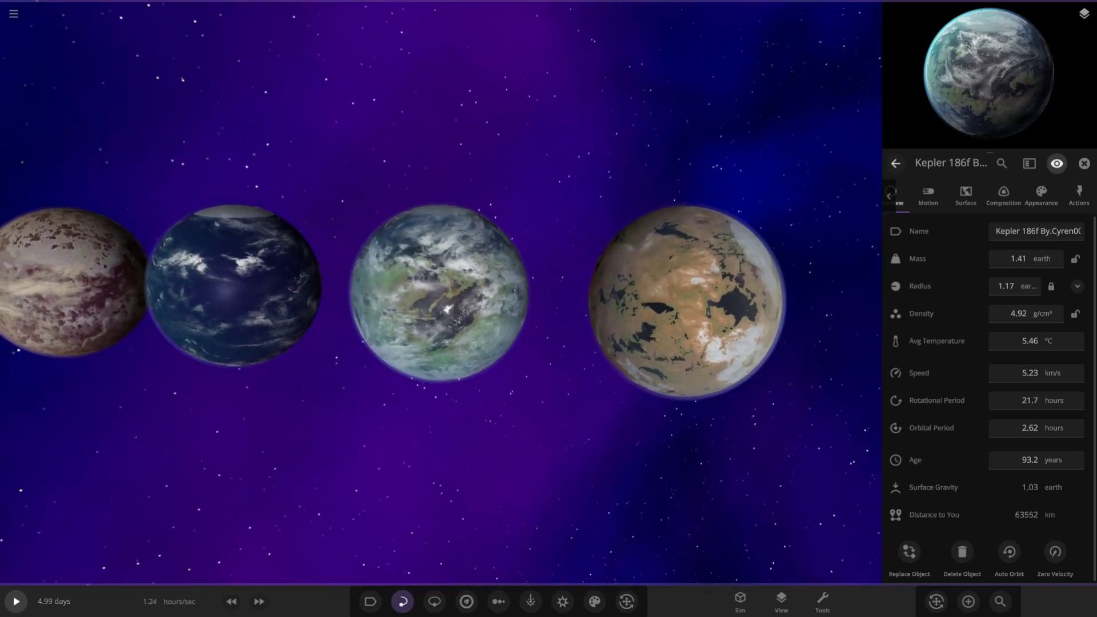
Step: Focus on the brown seventh planet again and examine its dark lakes and snow-covered areas
{"action": "double_click", "coordinate": [672, 296]}
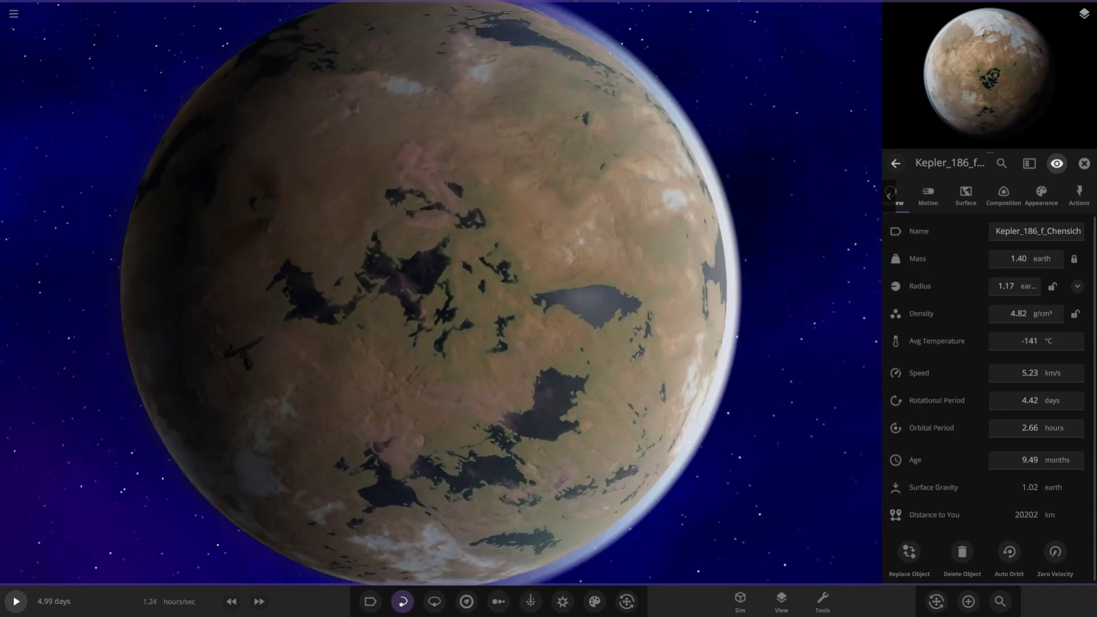
{"action": "left_click_drag", "start_coordinate": [589, 306], "coordinate": [400, 335]}
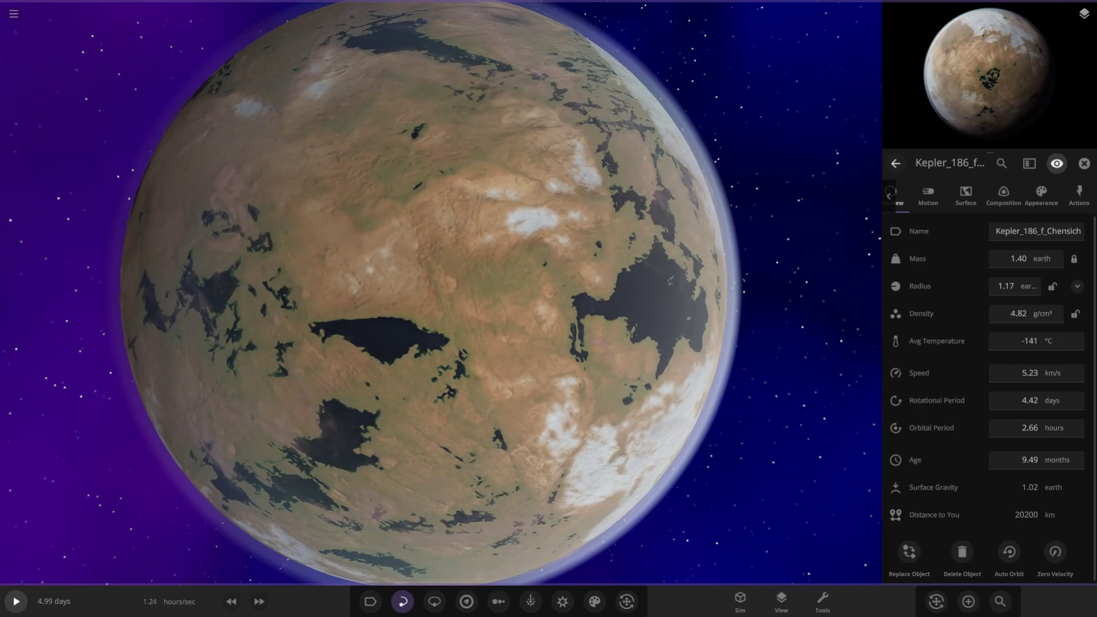
{"action": "scroll", "coordinate": [400, 286], "scroll_direction": "down", "scroll_amount": 10}
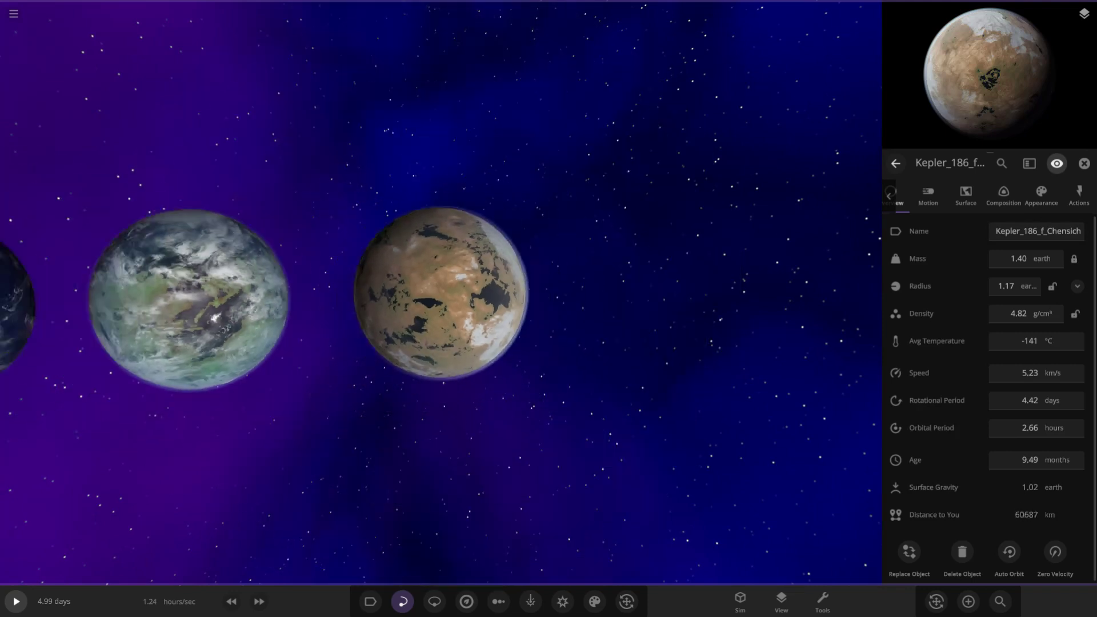
Step: Delete the default dark Kepler 186 f, first in the row, keeping the six user-made planets
{"action": "left_click_drag", "start_coordinate": [400, 274], "coordinate": [274, 283]}
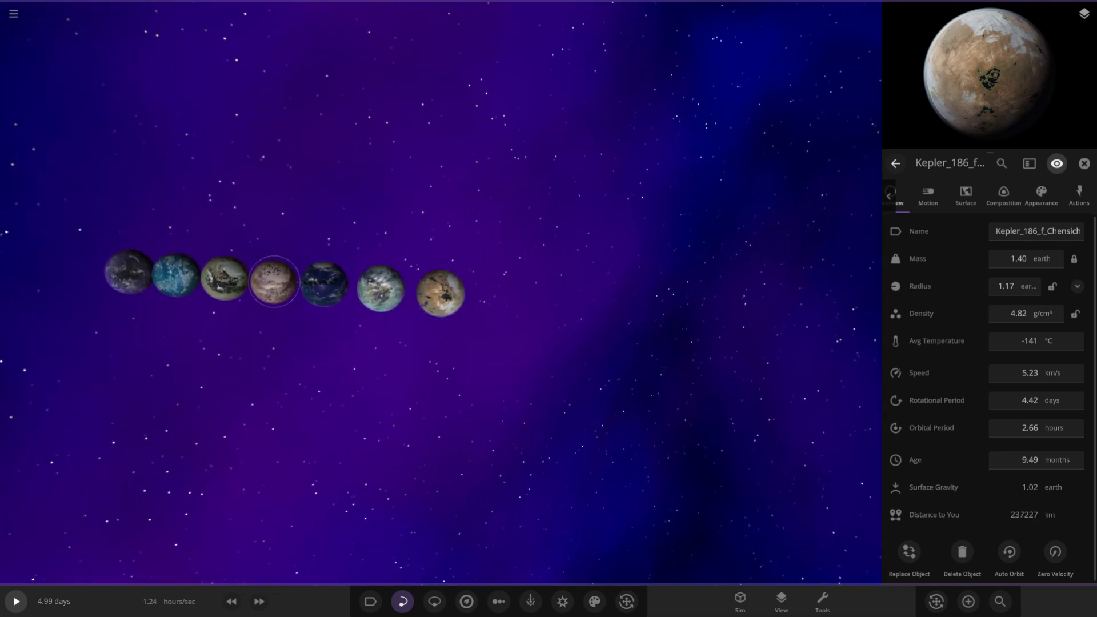
{"action": "left_click", "coordinate": [275, 282]}
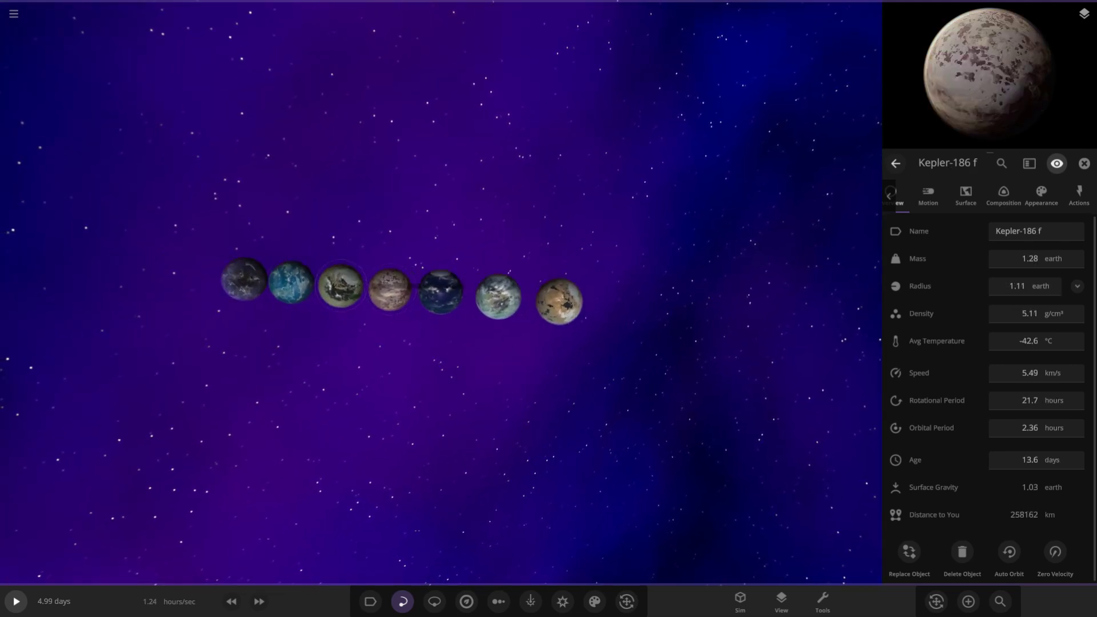
{"action": "scroll", "coordinate": [274, 282], "scroll_direction": "up", "scroll_amount": 2}
{"action": "left_click", "coordinate": [253, 279]}
{"action": "key", "text": "Delete"}
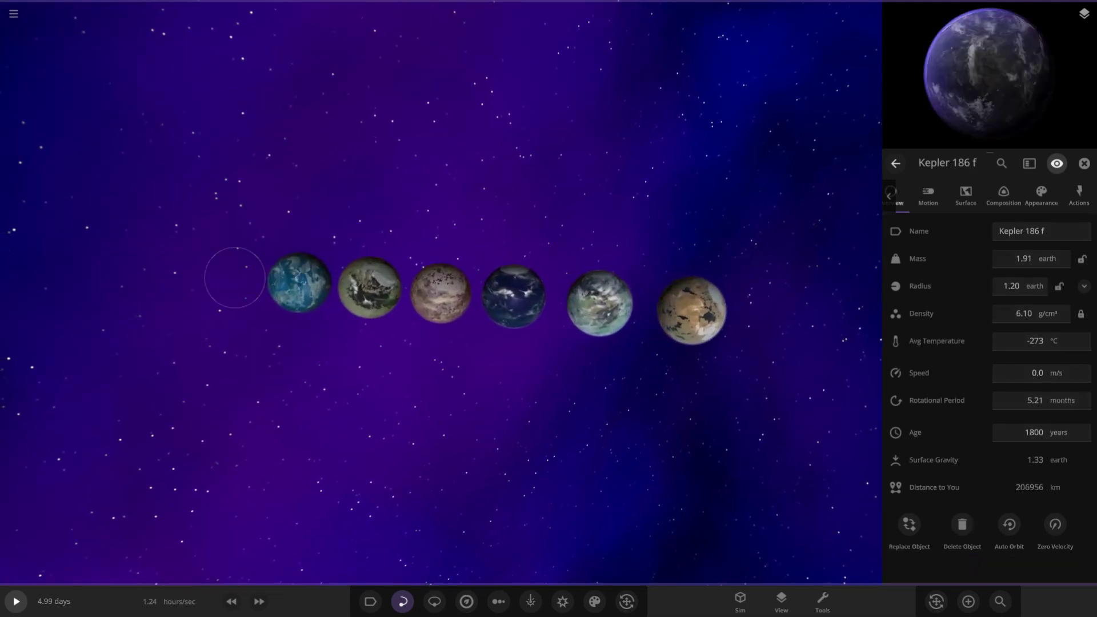
Step: Arrange the remaining planets in the 1D Radius chart and close the chart options
{"action": "left_click", "coordinate": [499, 601]}
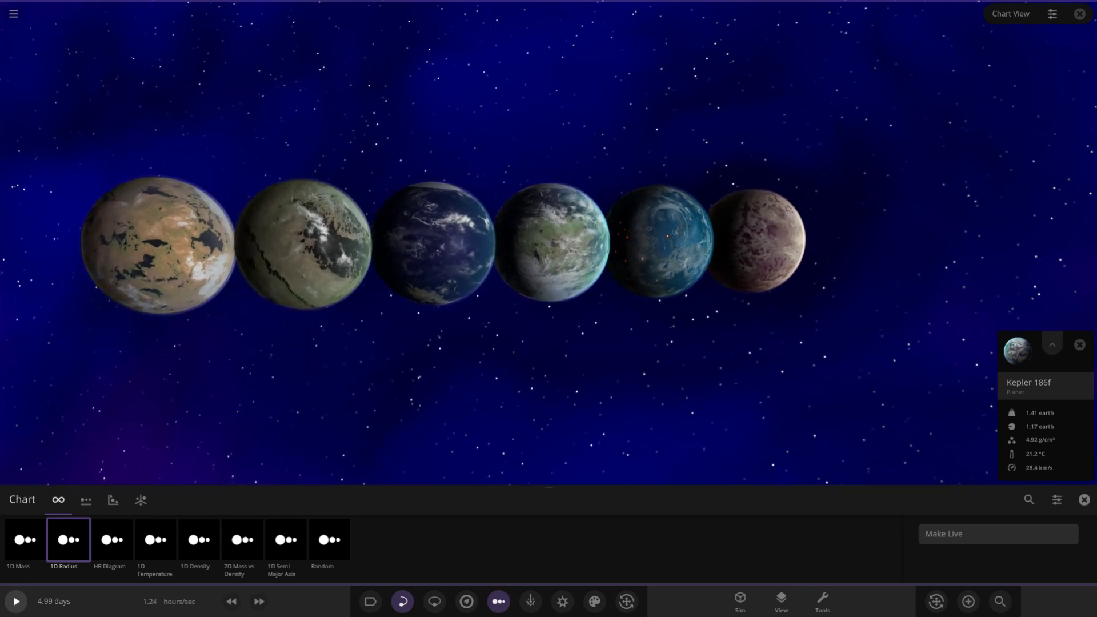
{"action": "left_click", "coordinate": [1085, 500]}
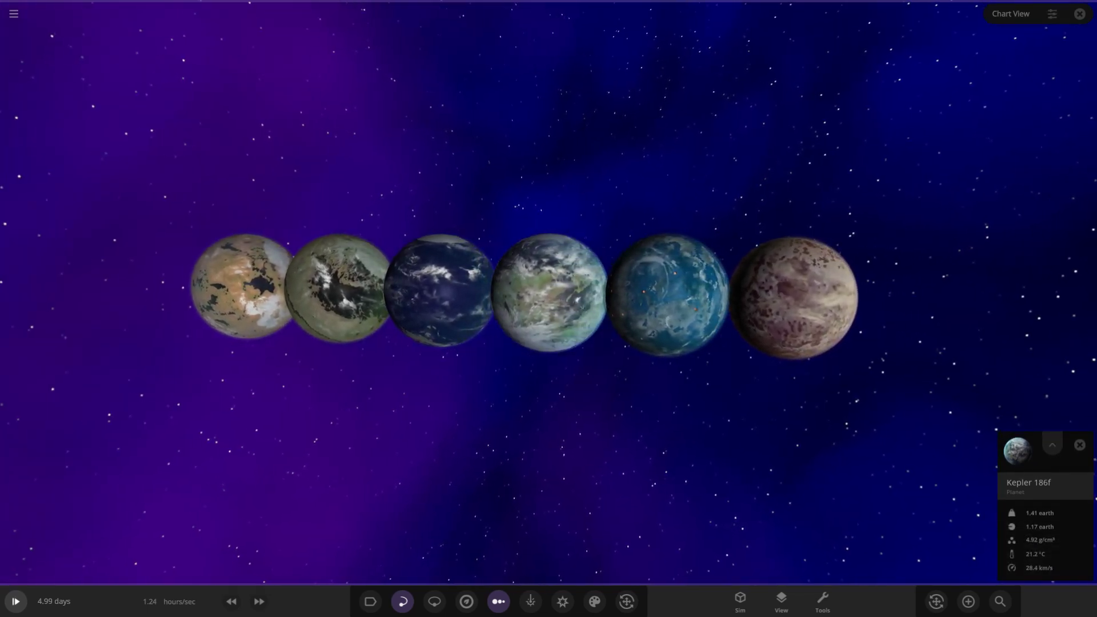